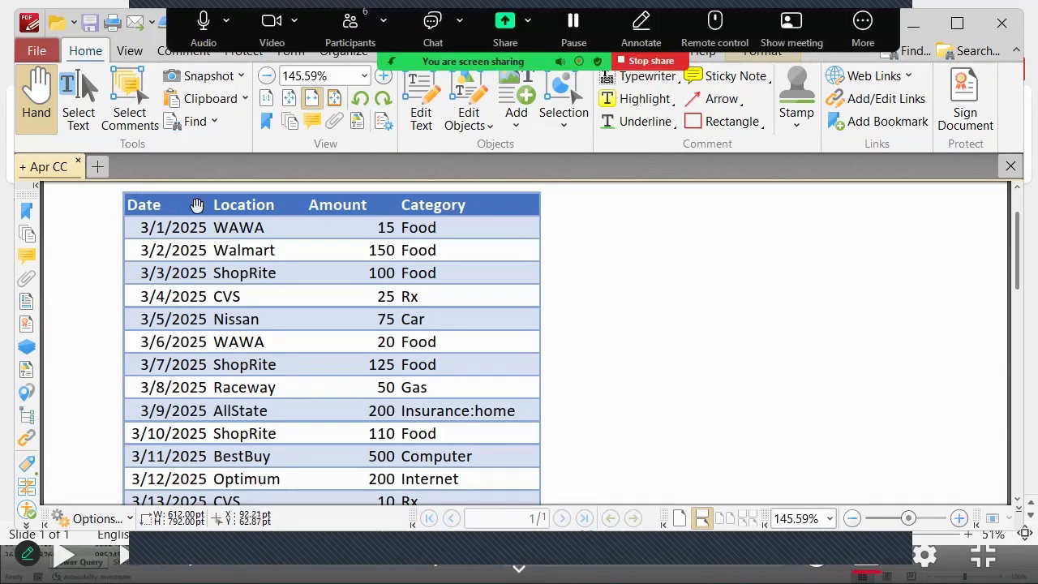
# - Examine the credit card transactions table in the Apr CC PDF from its header row to the last entry
pyautogui.scroll(-2, 247, 227)
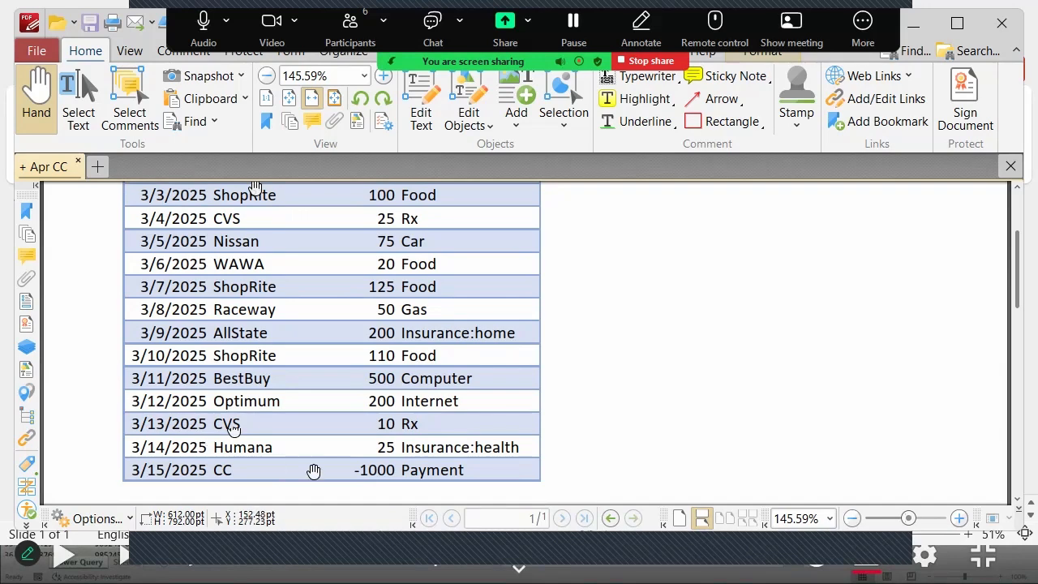
pyautogui.scroll(2, 427, 448)
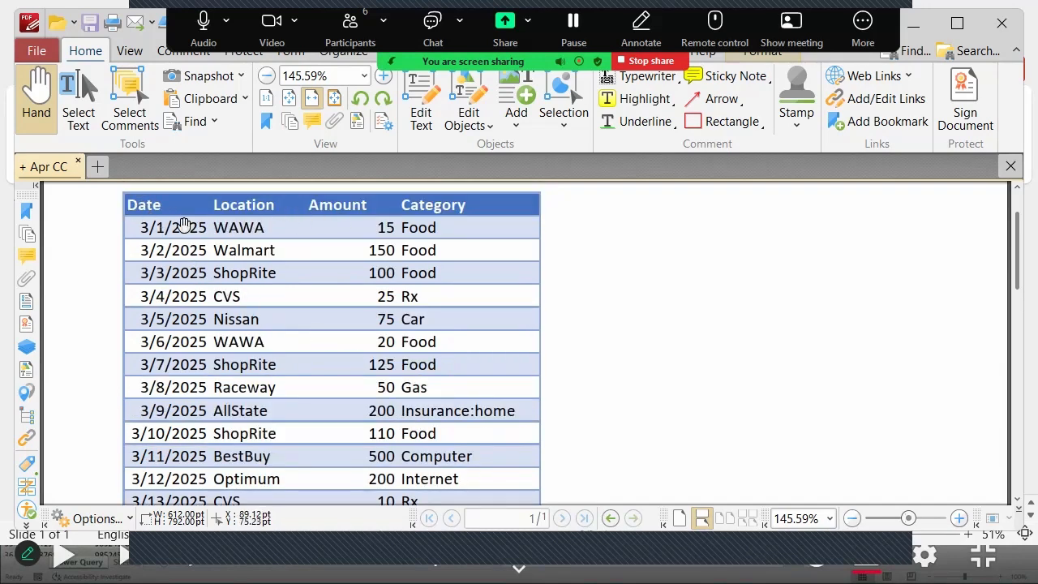
pyautogui.scroll(-2, 183, 244)
pyautogui.scroll(1, 146, 231)
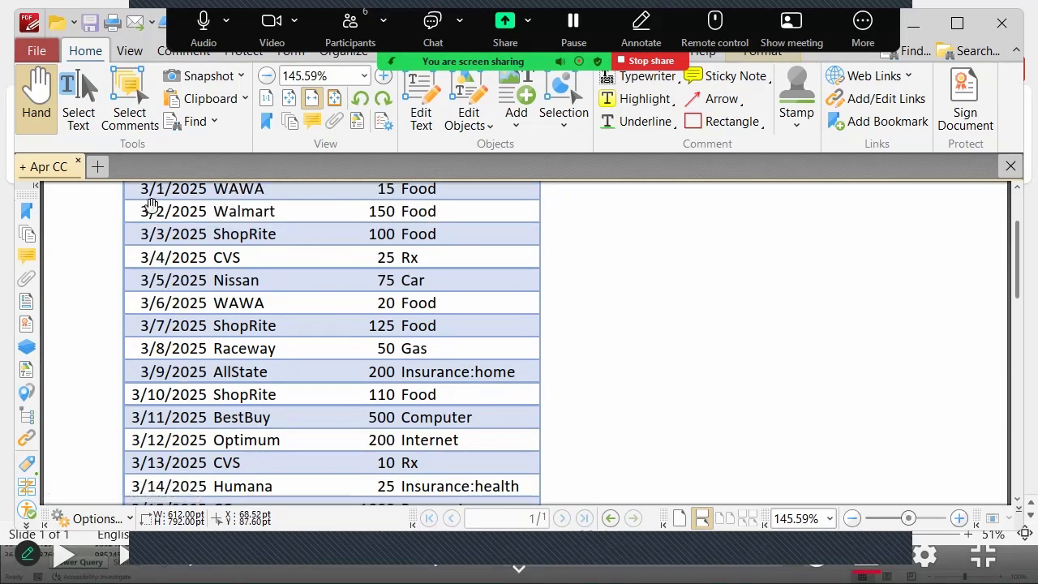
pyautogui.scroll(2, 156, 214)
pyautogui.scroll(-1, 160, 223)
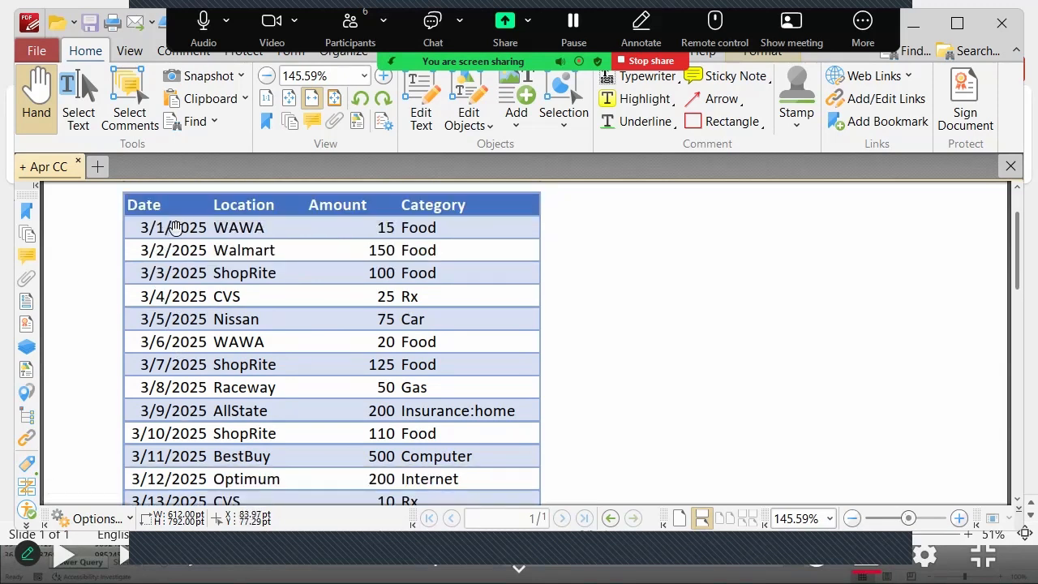
pyautogui.scroll(-4, 170, 231)
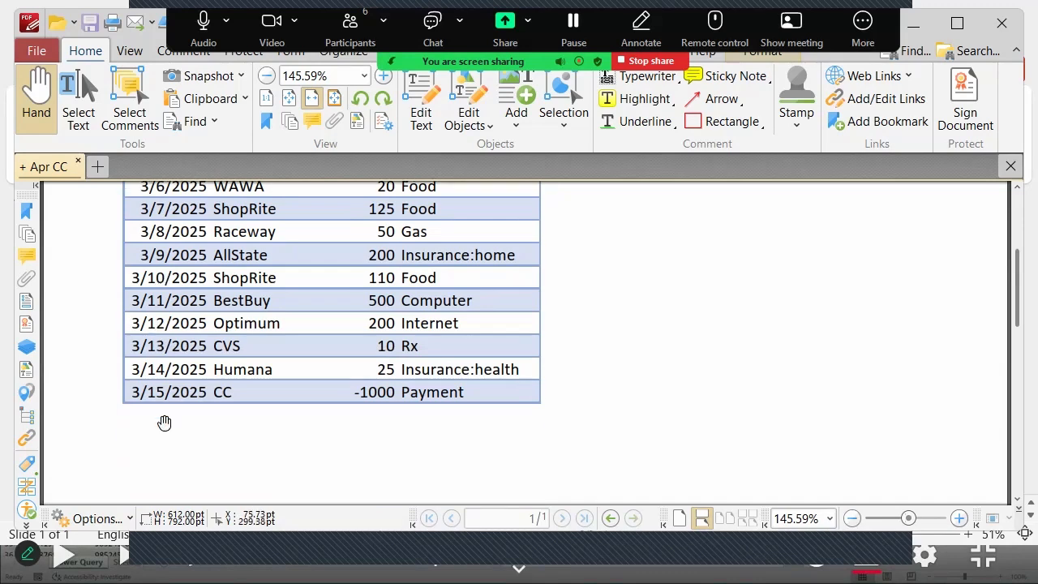
pyautogui.scroll(3, 177, 219)
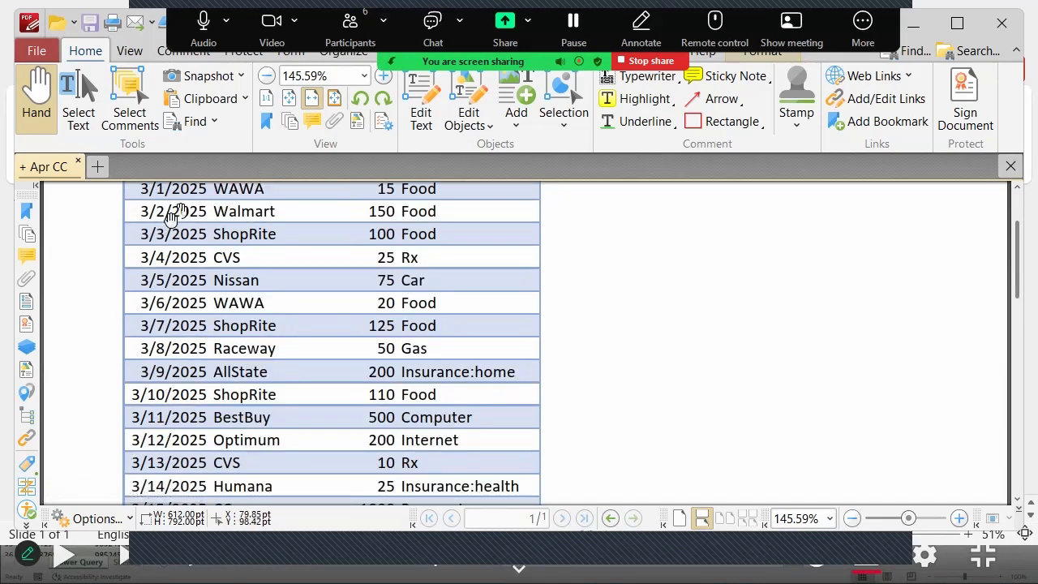
pyautogui.scroll(1, 172, 216)
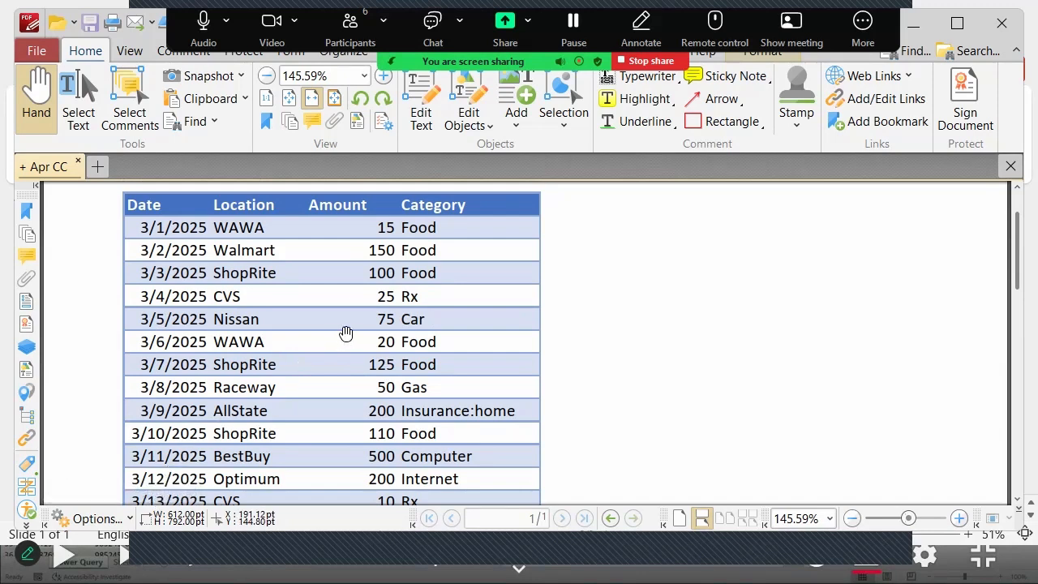
pyautogui.scroll(-1, 347, 333)
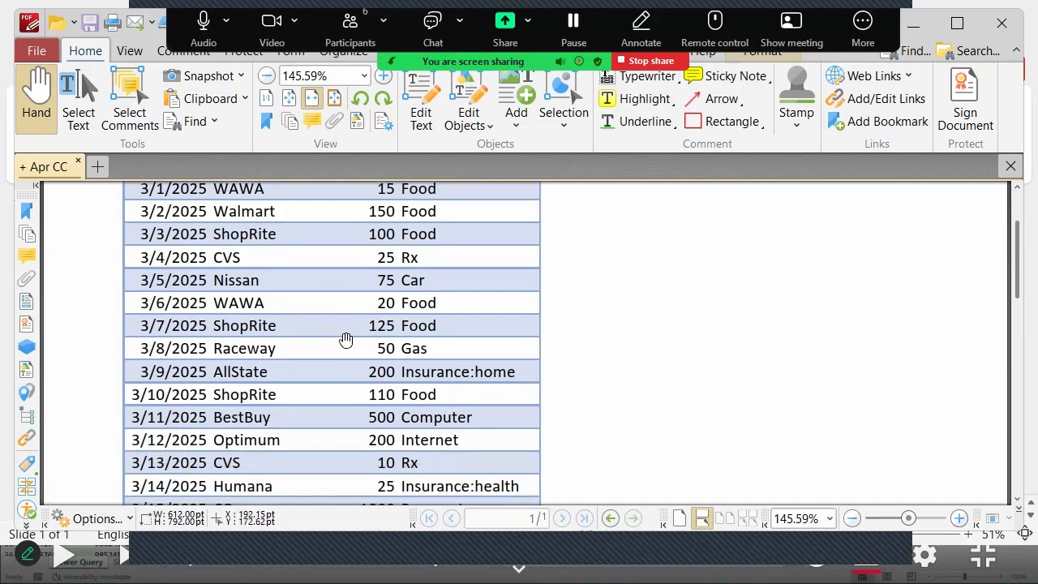
pyautogui.scroll(2, 346, 333)
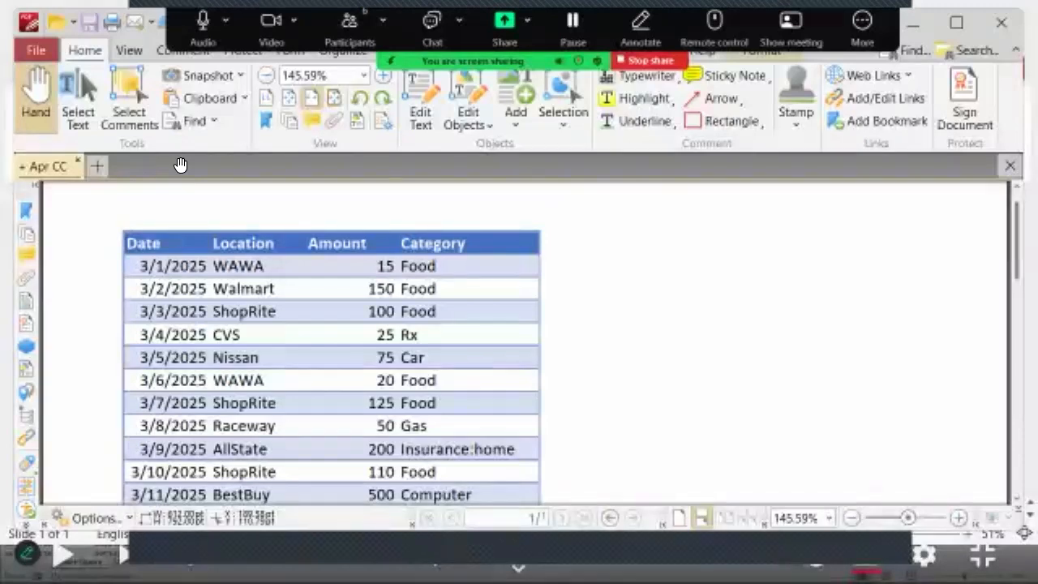
pyautogui.scroll(-2, 178, 165)
pyautogui.scroll(-1, 178, 165)
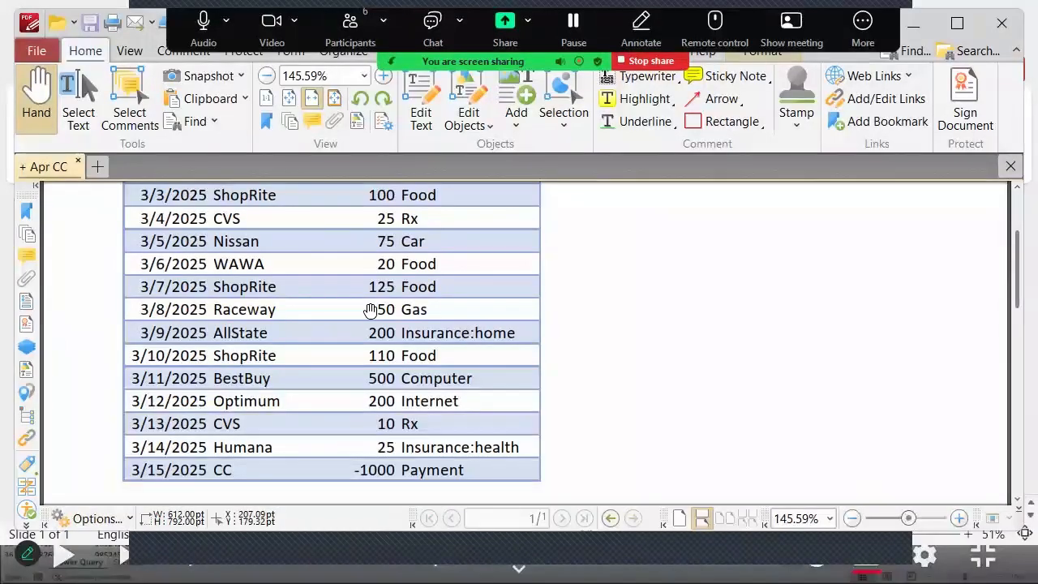
# - Edit the category text in the 3/5/2025 Nissan row to read Cart
pyautogui.click(423, 113)
pyautogui.click(403, 245)
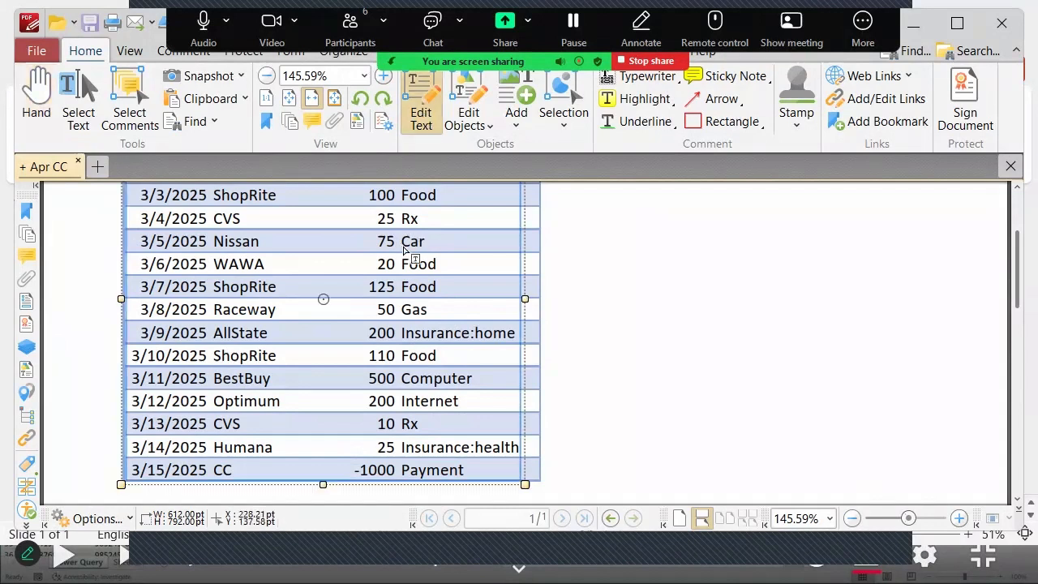
pyautogui.click(404, 246)
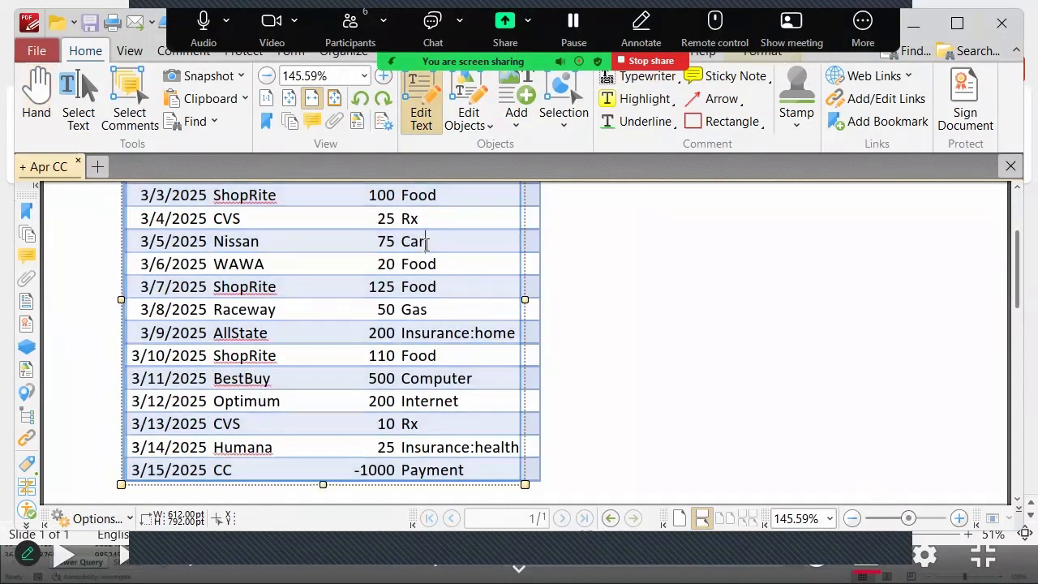
pyautogui.press('BackSpace')
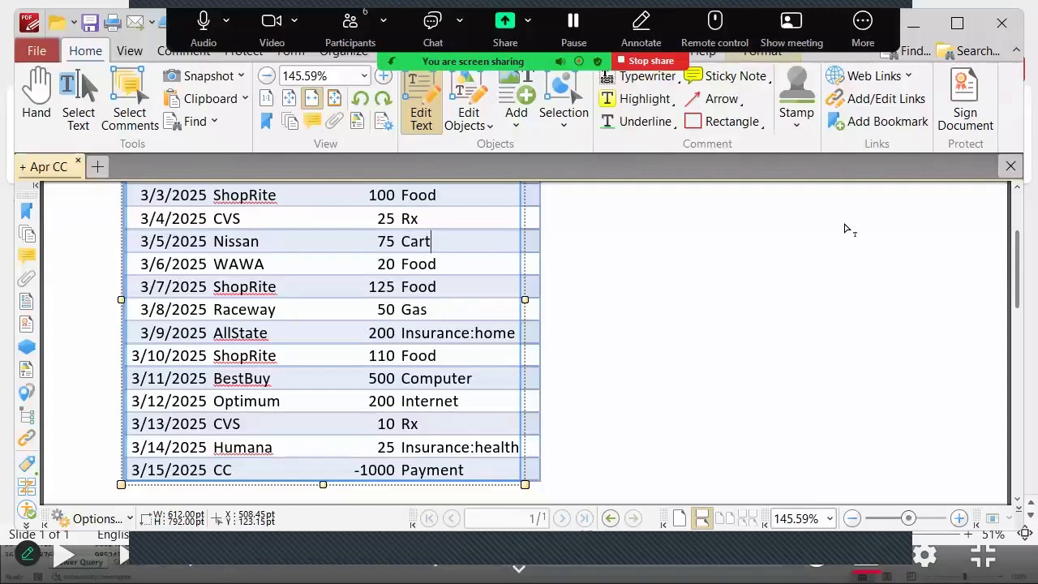
pyautogui.press('alt')
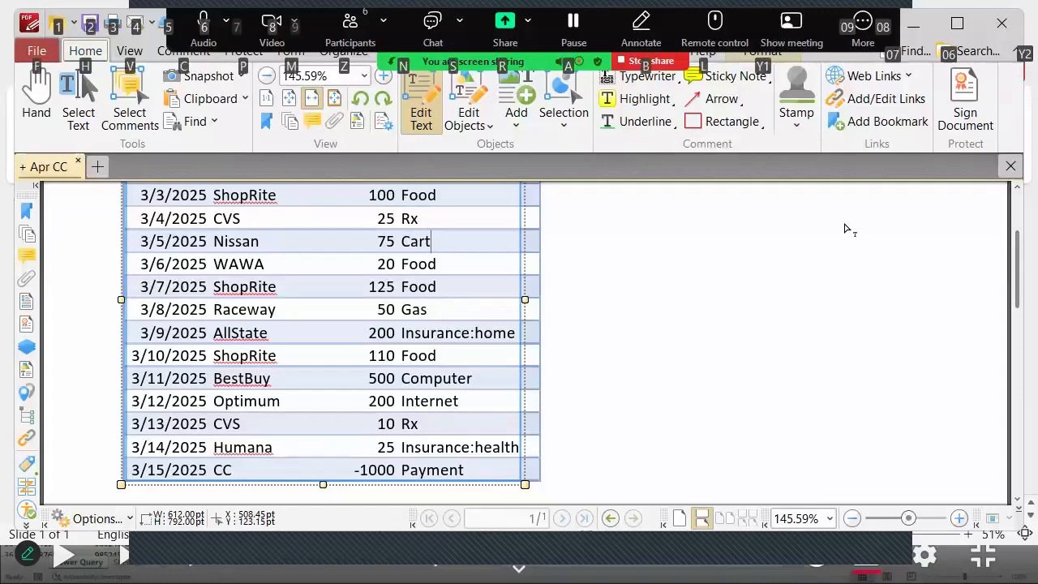
pyautogui.click(651, 323)
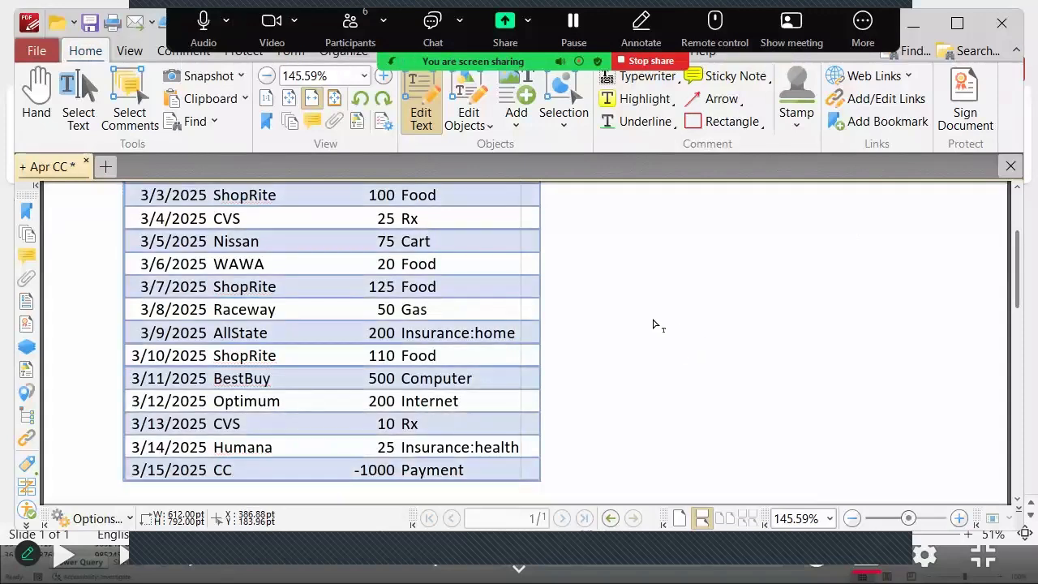
pyautogui.press('alt')
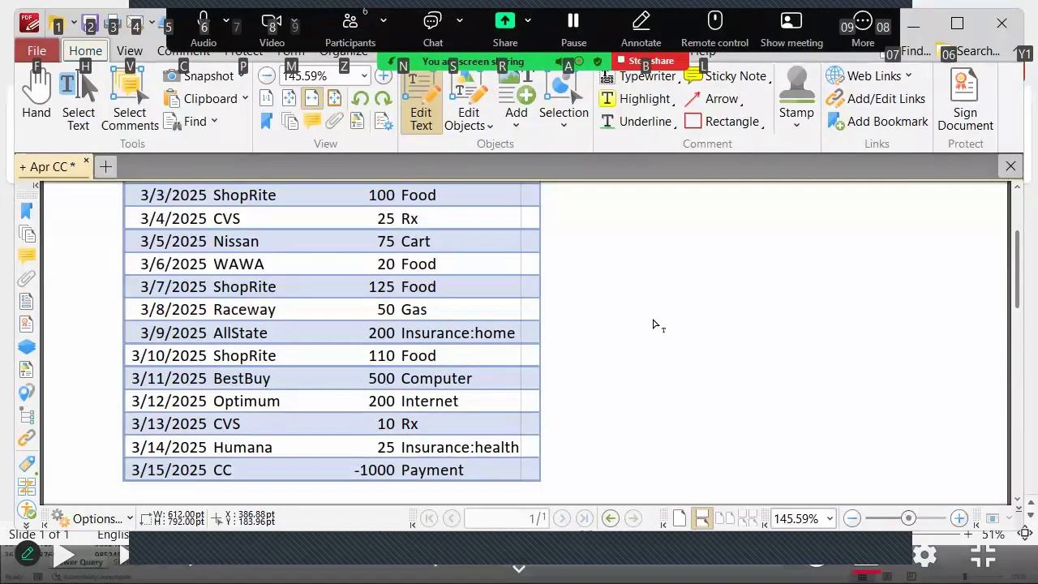
pyautogui.press('alt')
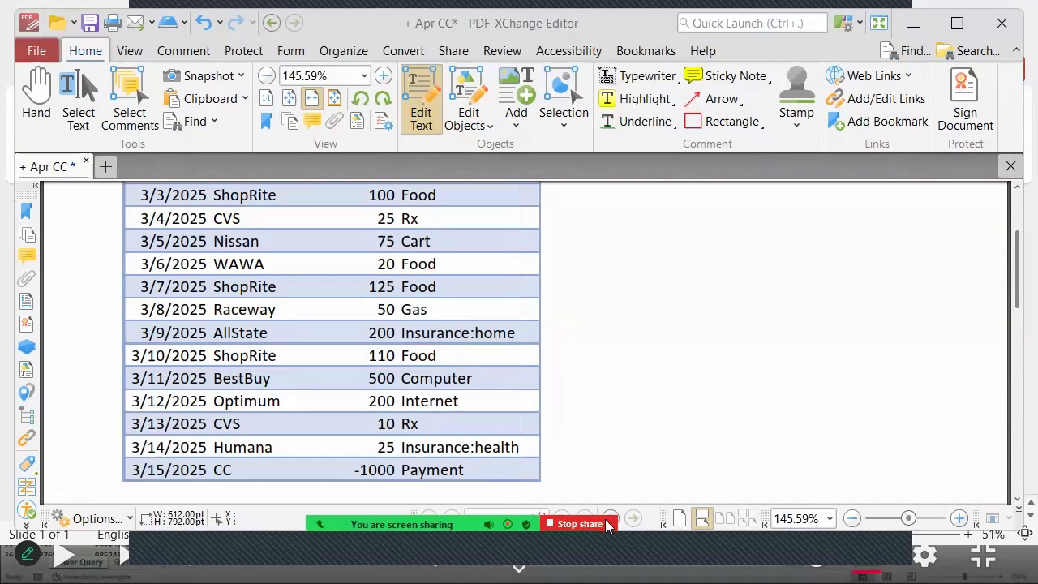
# - Remove the extra letter from the Nissan row's category so that it reads Car
pyautogui.scroll(3, 403, 477)
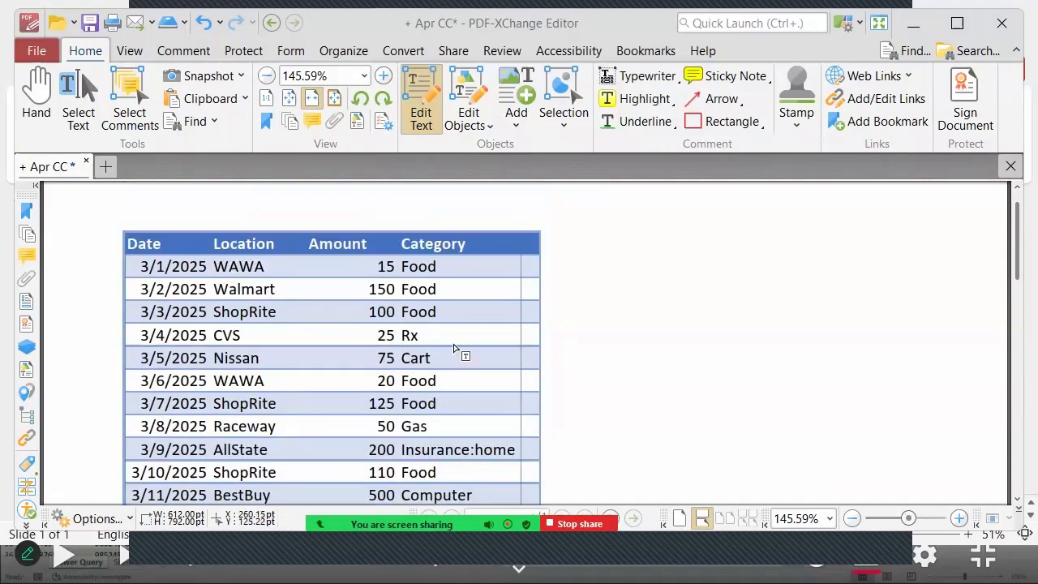
pyautogui.click(432, 358)
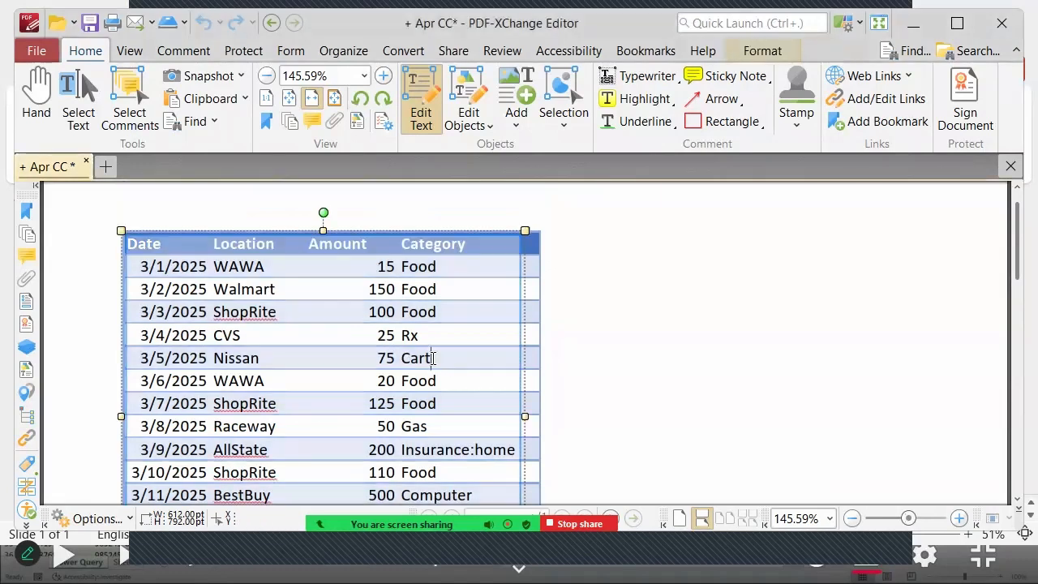
pyautogui.press('BackSpace')
pyautogui.click(681, 361)
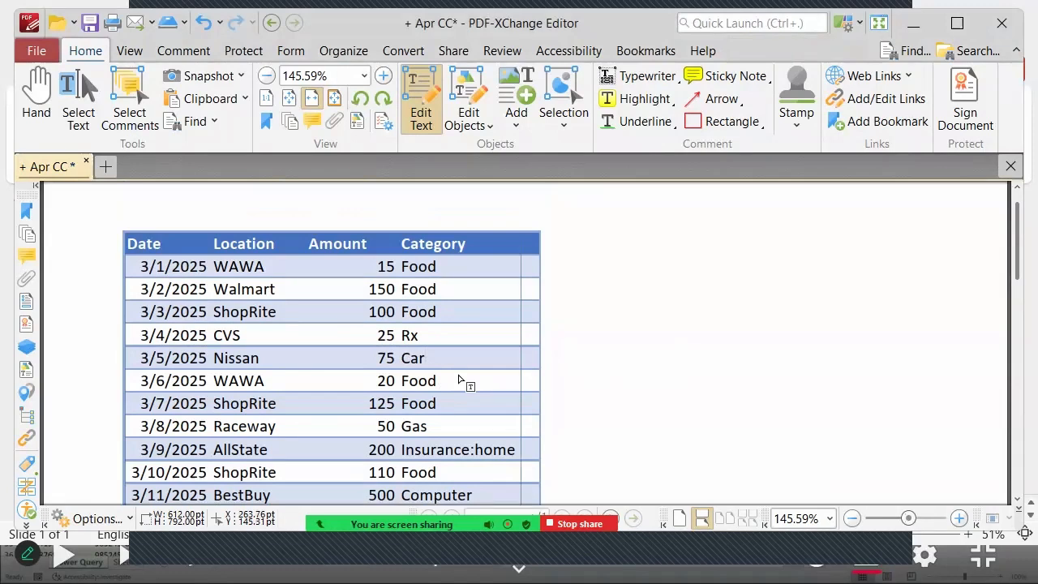
# - Select the text Food in the 3/3/2025 ShopRite row and copy it
pyautogui.click(77, 120)
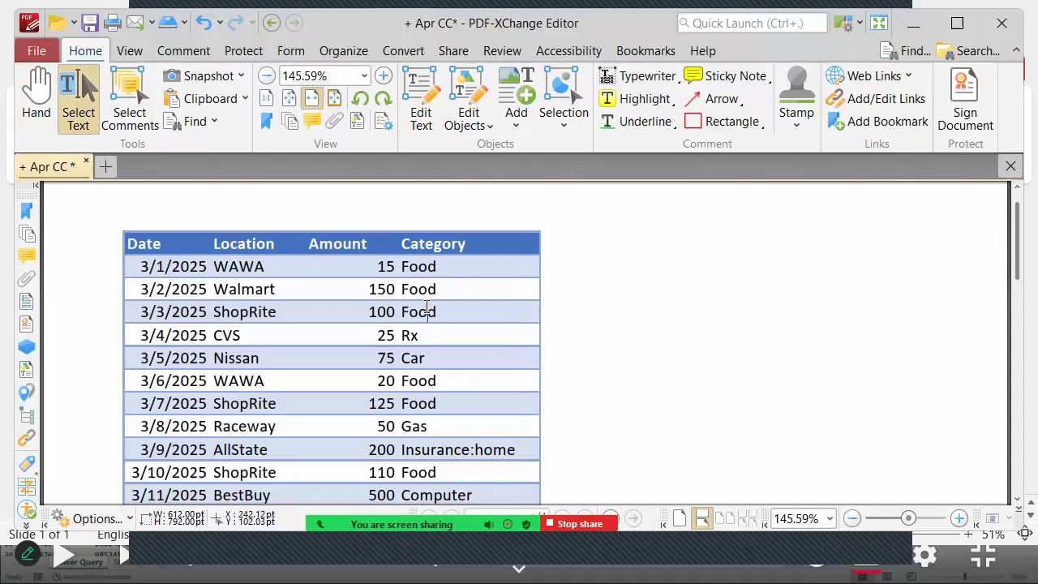
pyautogui.moveTo(446, 310); pyautogui.dragTo(402, 312)
pyautogui.rightClick(415, 313)
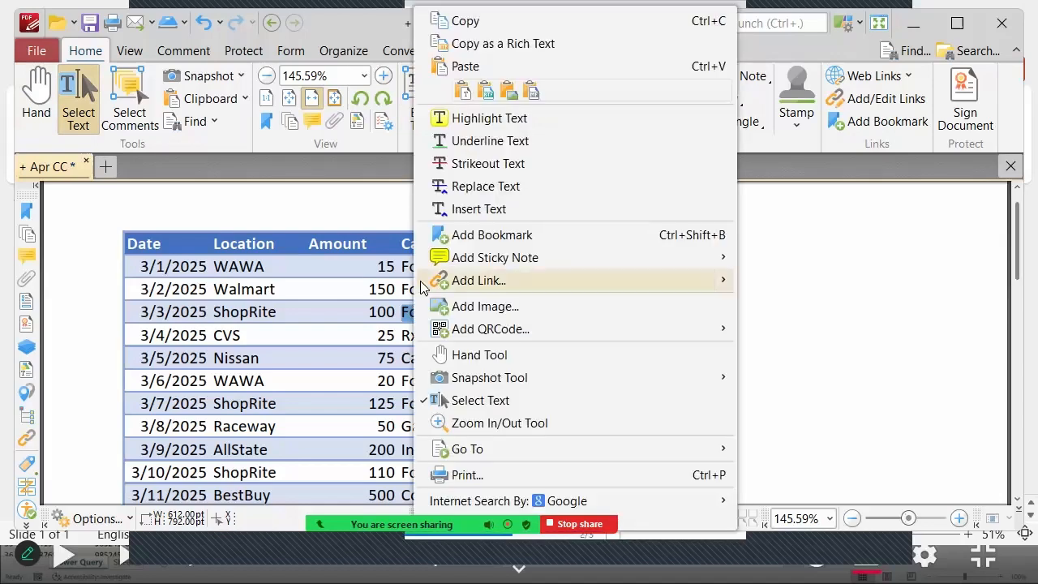
pyautogui.click(465, 21)
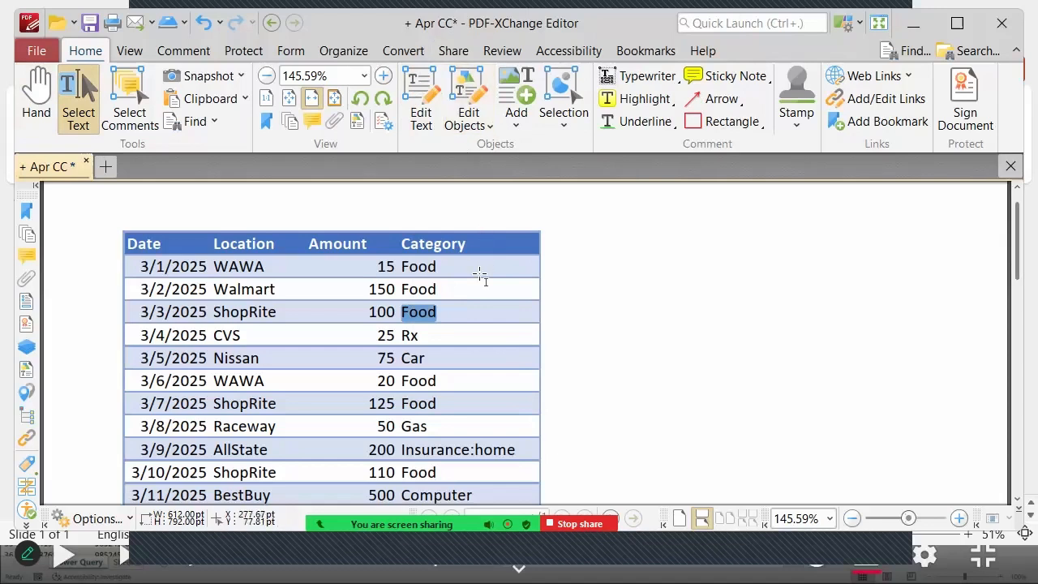
# - Select the text from ShopRite in the 3/3/2025 row through Rx in the 3/4/2025 row and copy it
pyautogui.click(431, 339)
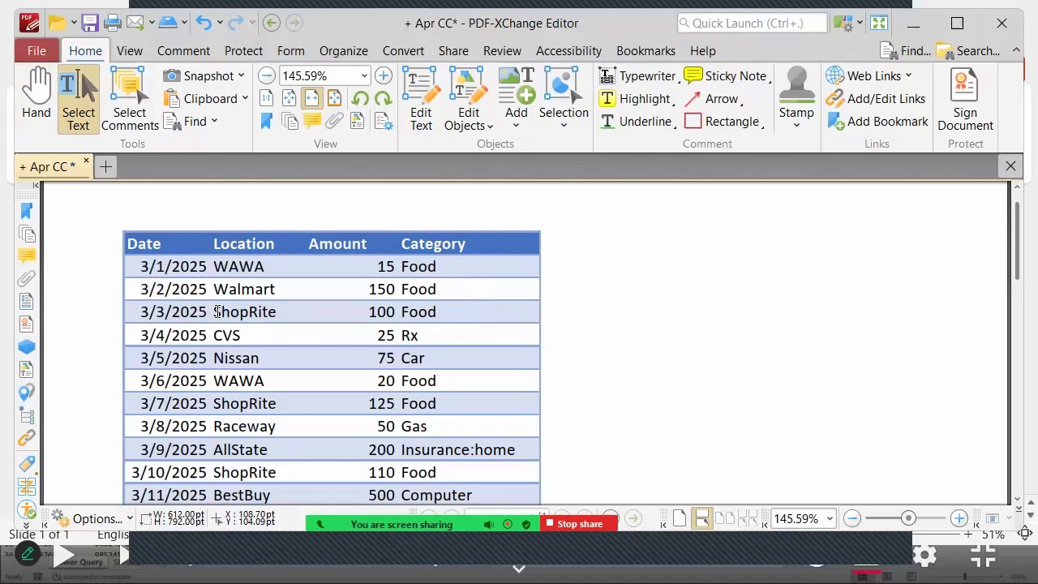
pyautogui.moveTo(213, 311); pyautogui.dragTo(427, 332)
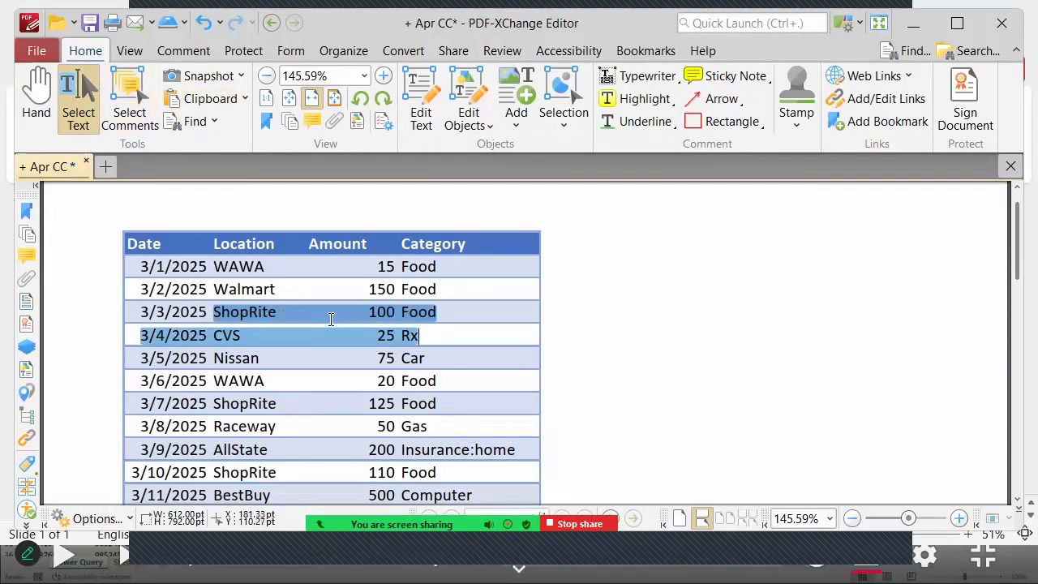
pyautogui.rightClick(354, 269)
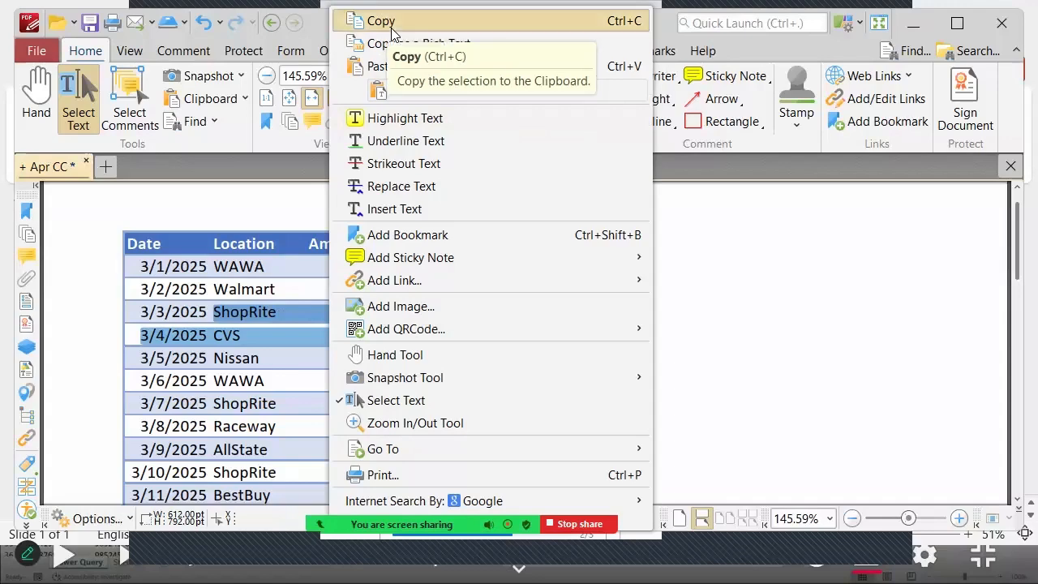
pyautogui.click(392, 24)
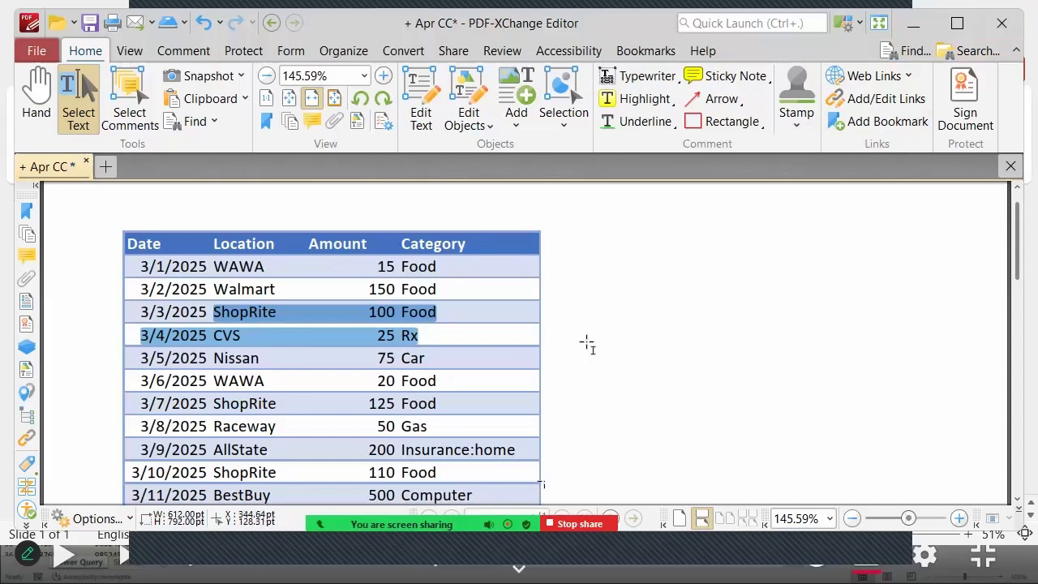
# - Close the Apr CC PDF and switch to the 2017 Order Data workbook in Excel
pyautogui.click(1000, 24)
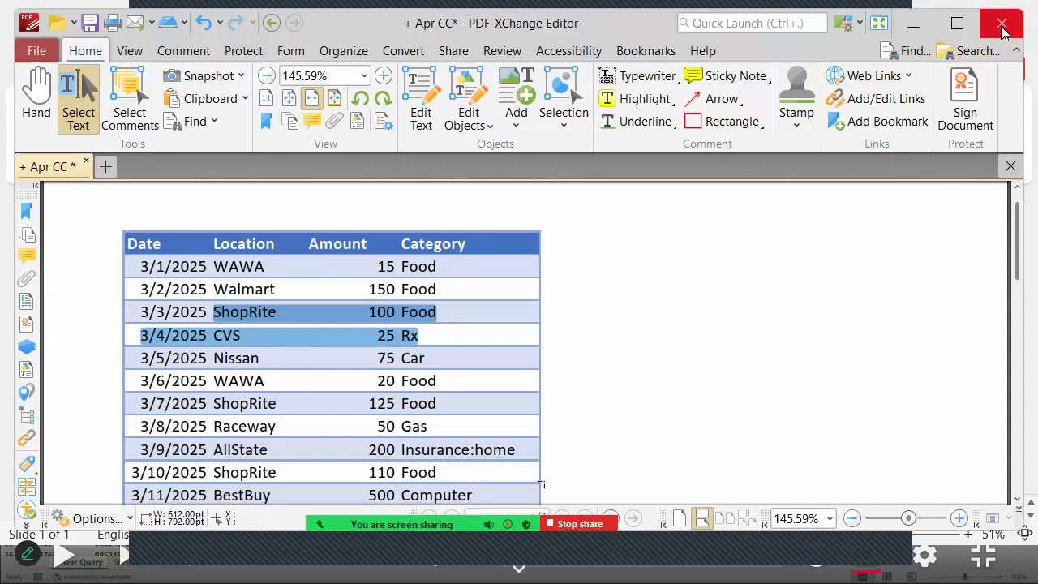
pyautogui.click(406, 262)
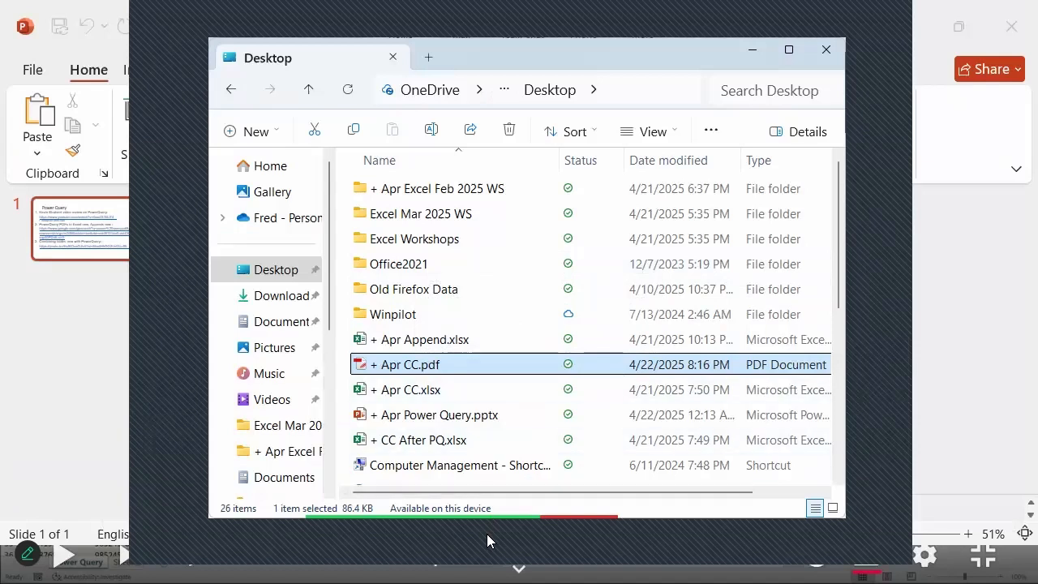
pyautogui.hotkey('alt', 'Tab')
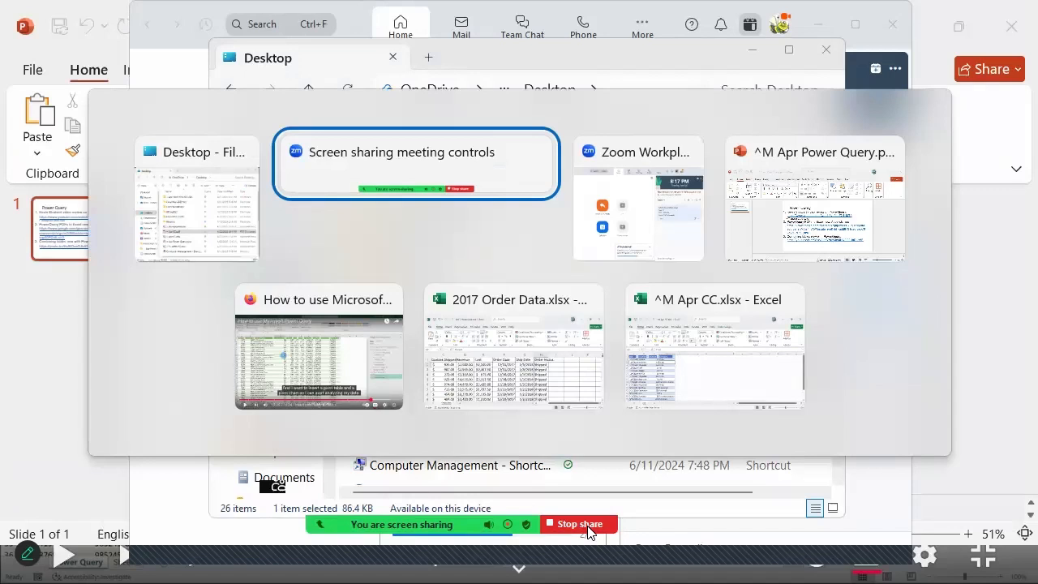
pyautogui.hotkey('alt', 'Tab')
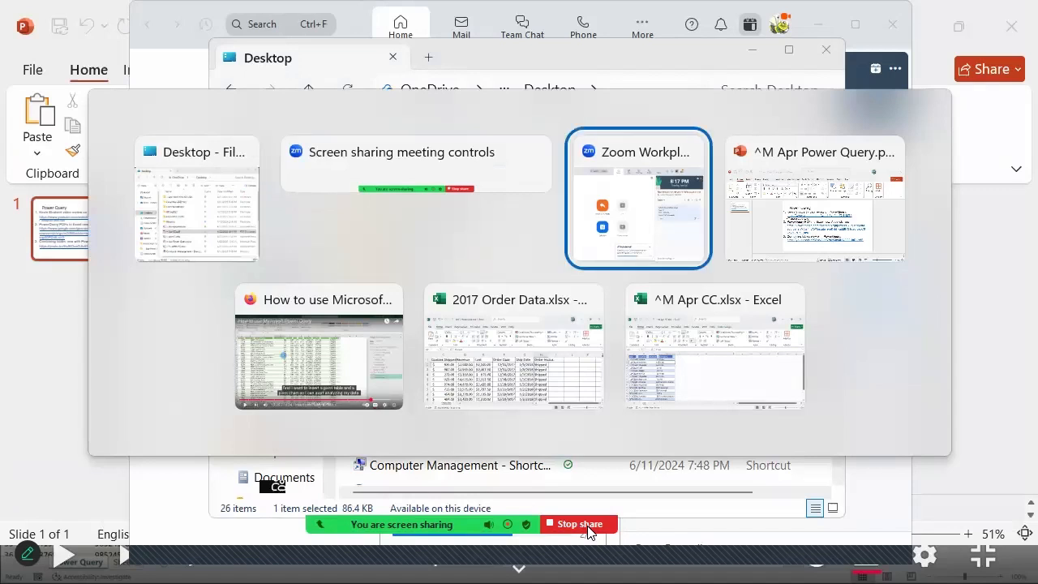
pyautogui.hotkey('alt', 'Tab')
pyautogui.hotkey('alt', 'Tab')
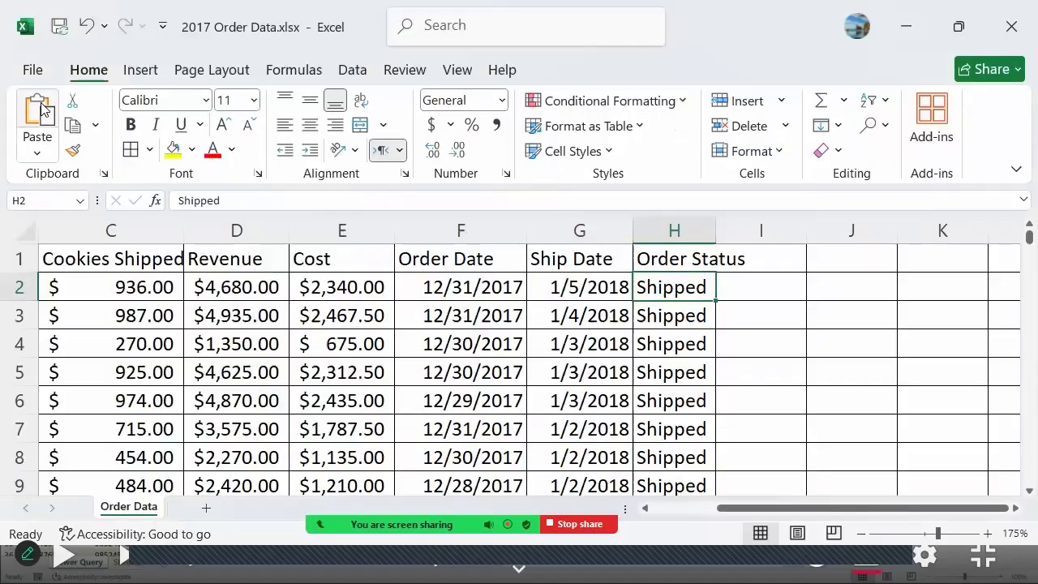
# - Close the 2017 Order Data workbook without saving its changes
pyautogui.click(33, 72)
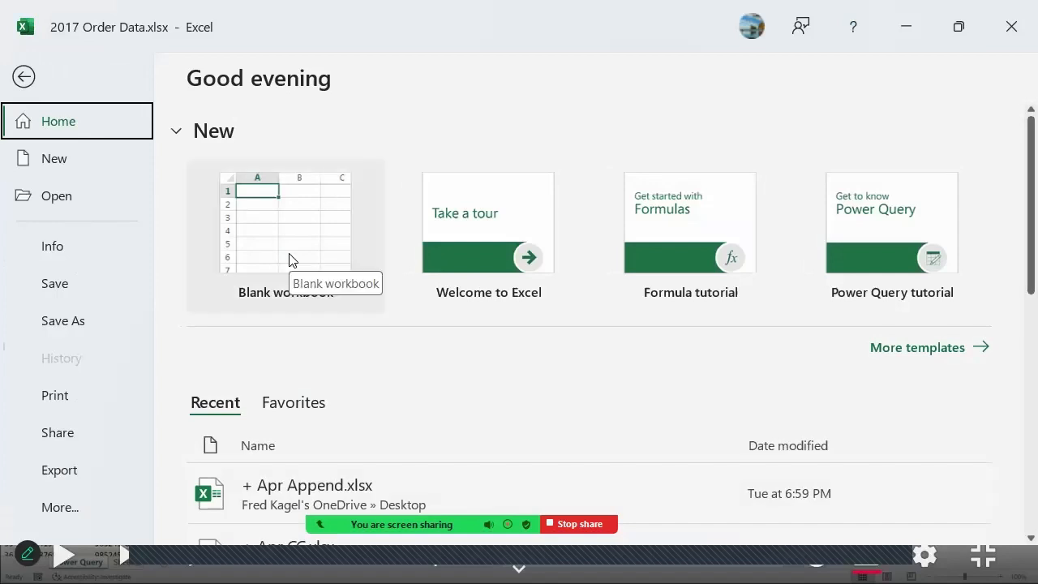
pyautogui.click(33, 81)
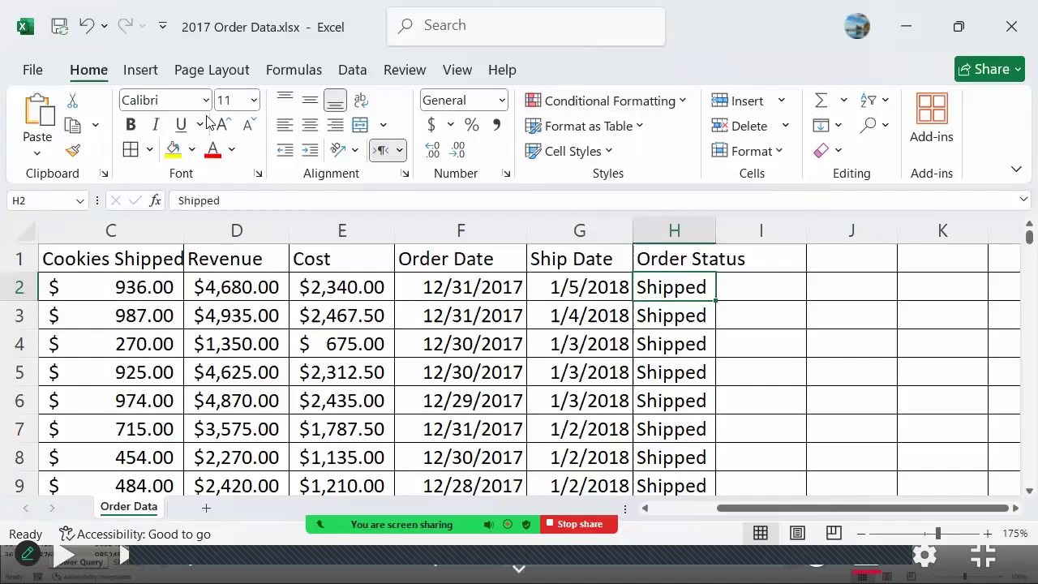
pyautogui.click(33, 72)
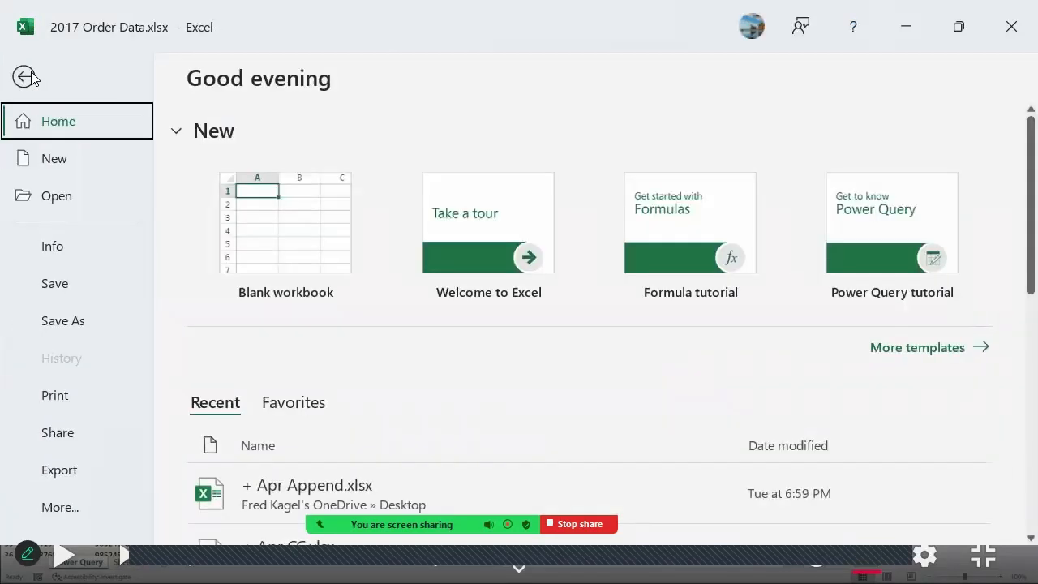
pyautogui.click(64, 509)
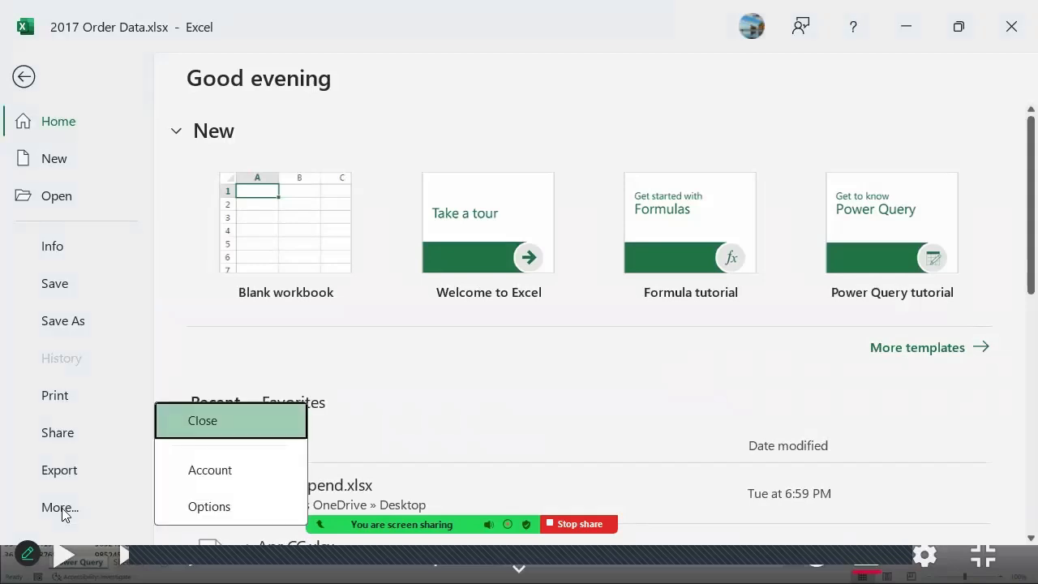
pyautogui.click(226, 420)
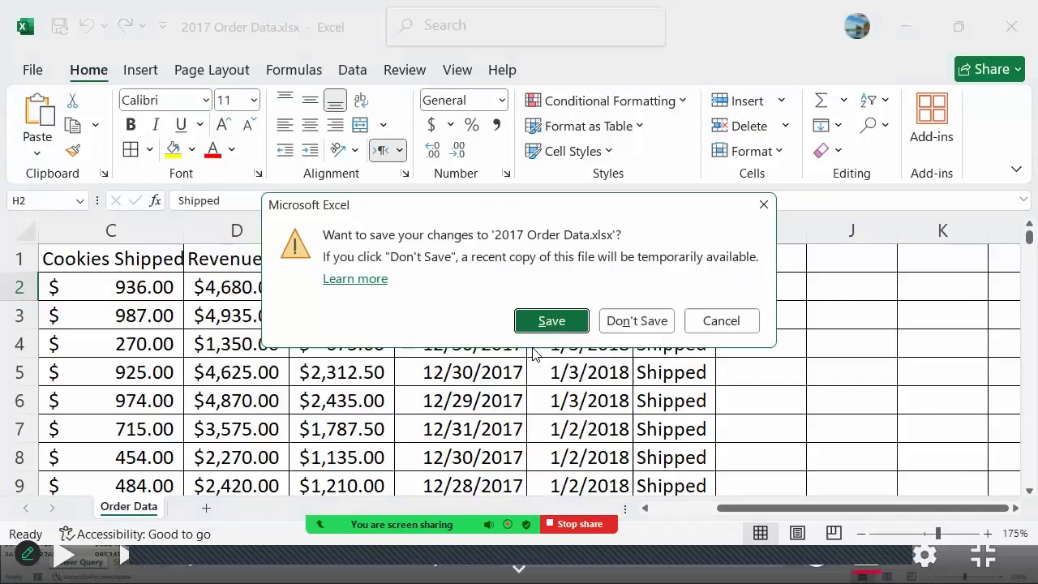
pyautogui.click(626, 322)
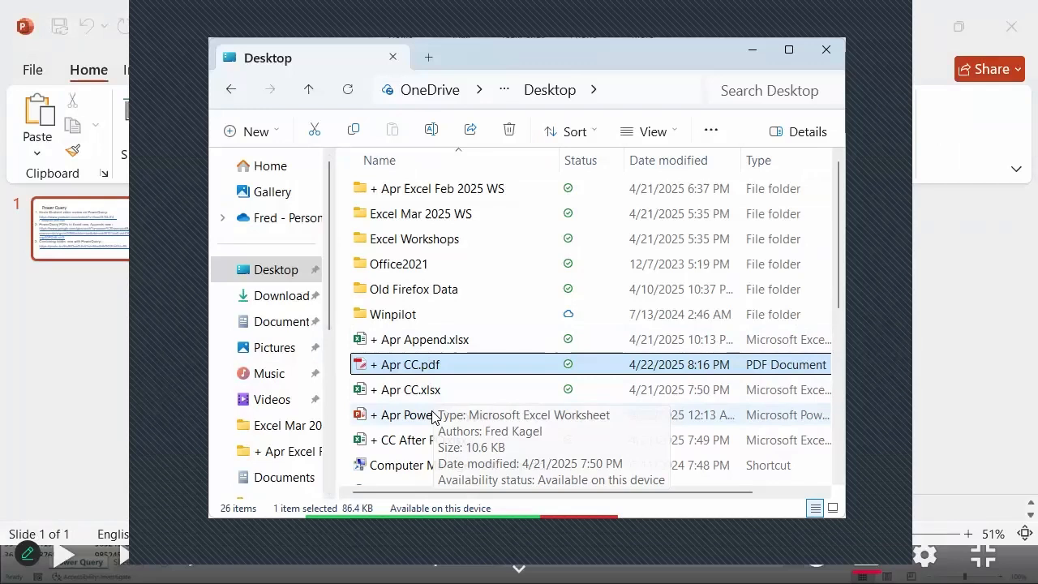
# - Switch to the ^M Apr CC workbook in Excel and create a new blank workbook
pyautogui.press('super+Tab')
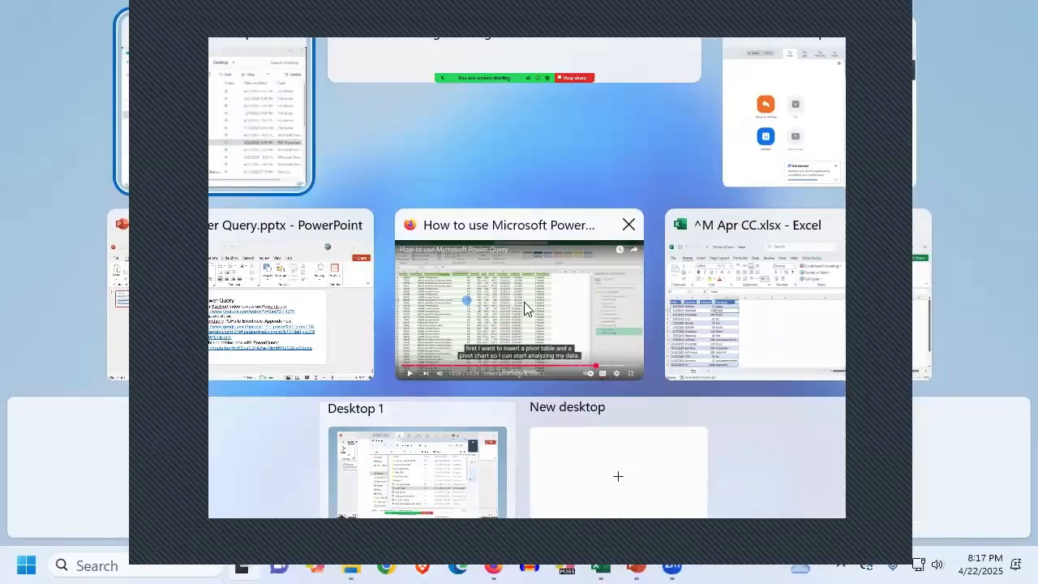
pyautogui.click(760, 304)
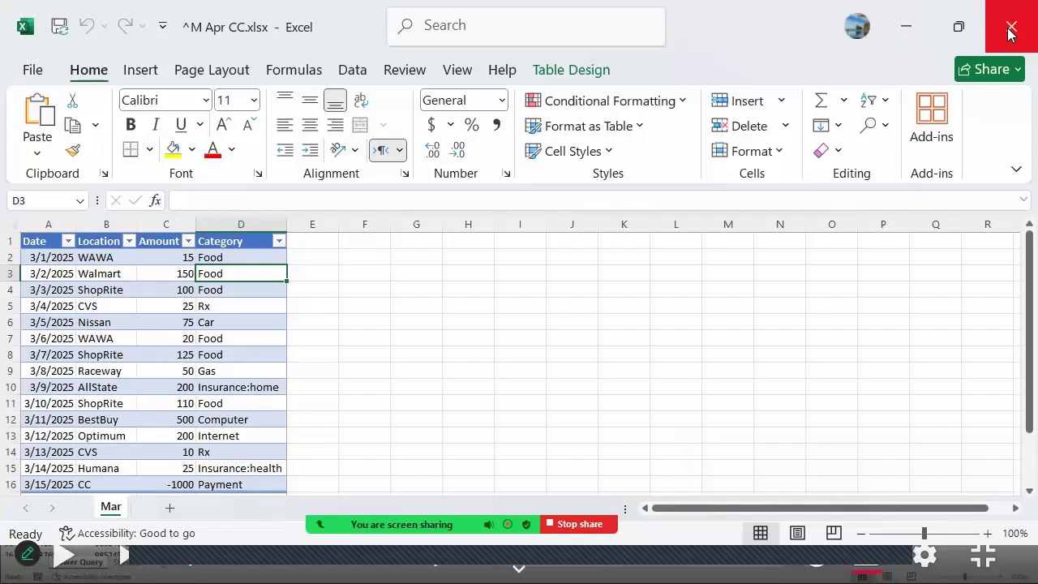
pyautogui.click(32, 69)
pyautogui.click(54, 159)
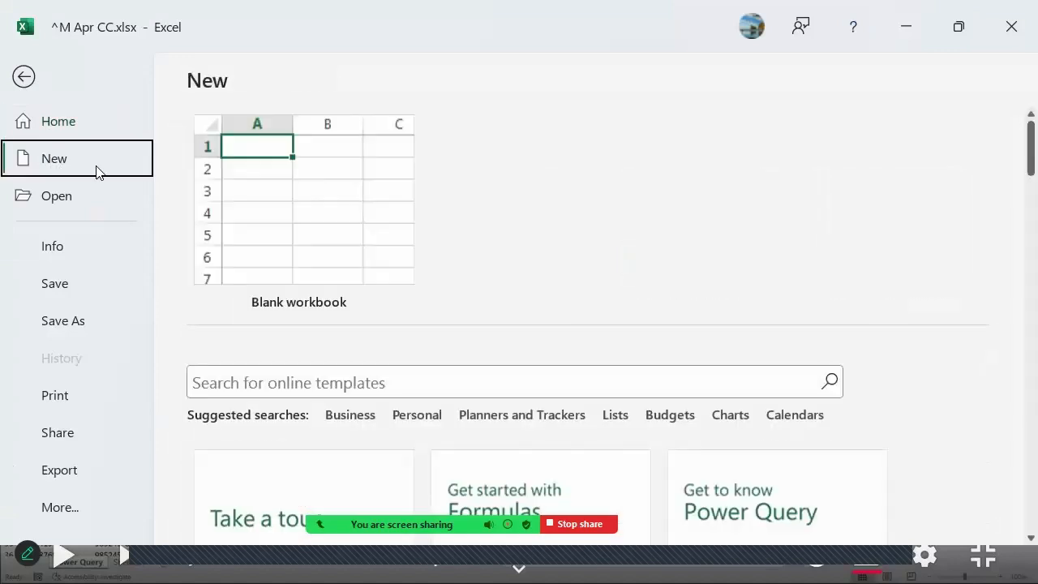
pyautogui.click(267, 216)
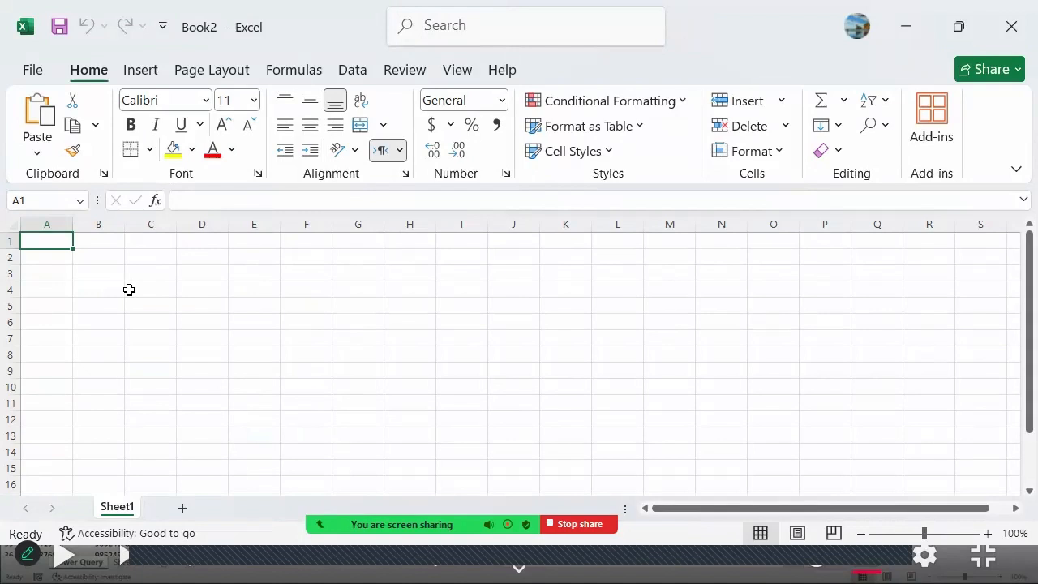
# - Start importing external data from a PDF file into the blank workbook
pyautogui.click(349, 71)
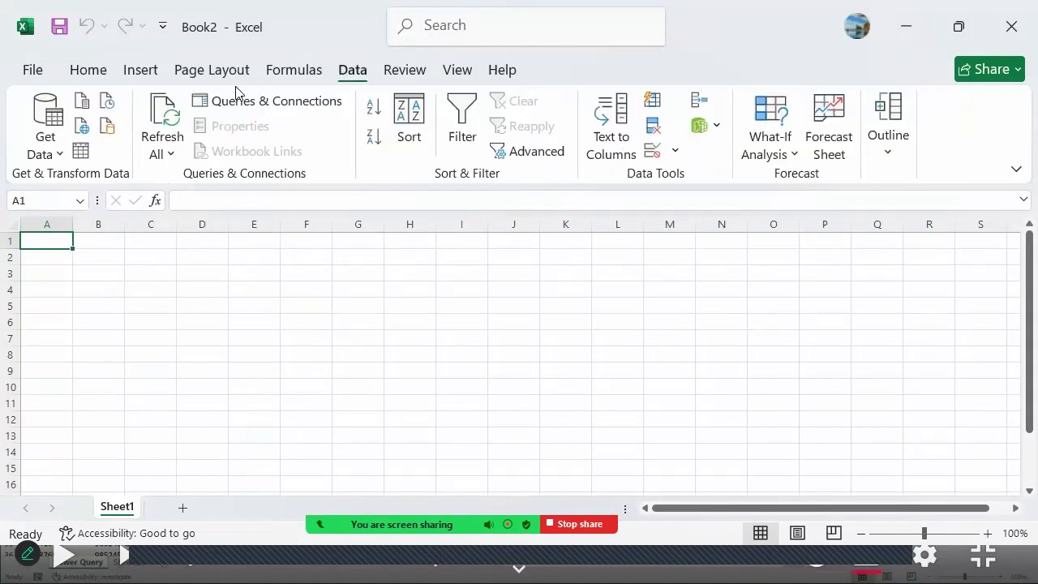
pyautogui.click(49, 159)
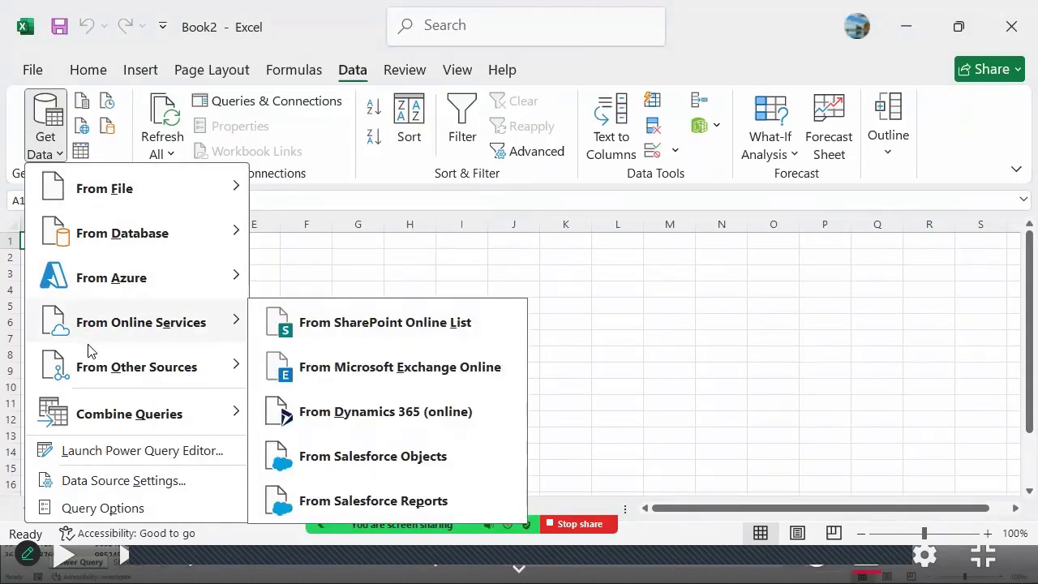
pyautogui.moveTo(93, 376)
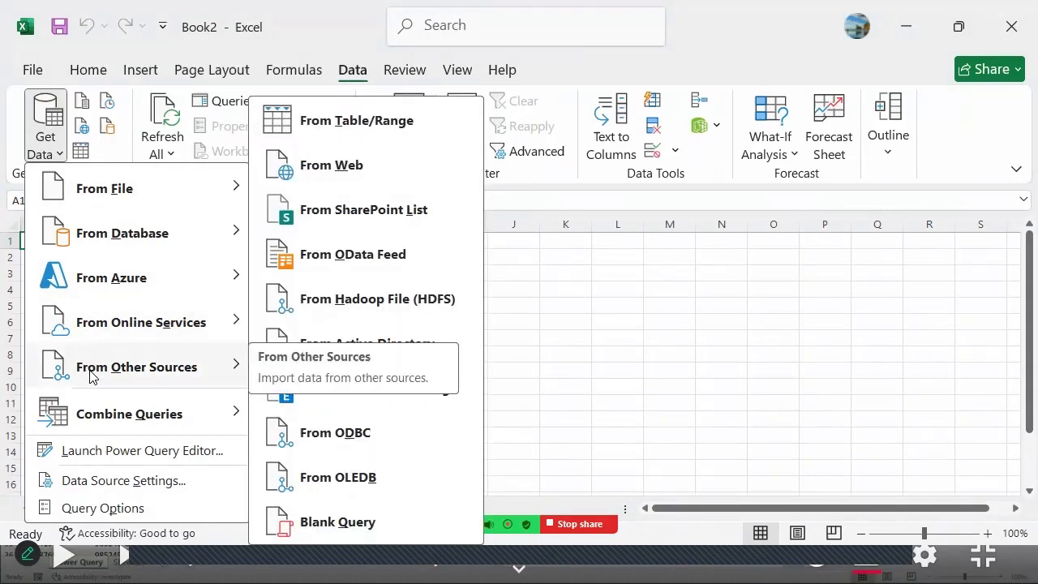
pyautogui.moveTo(107, 284)
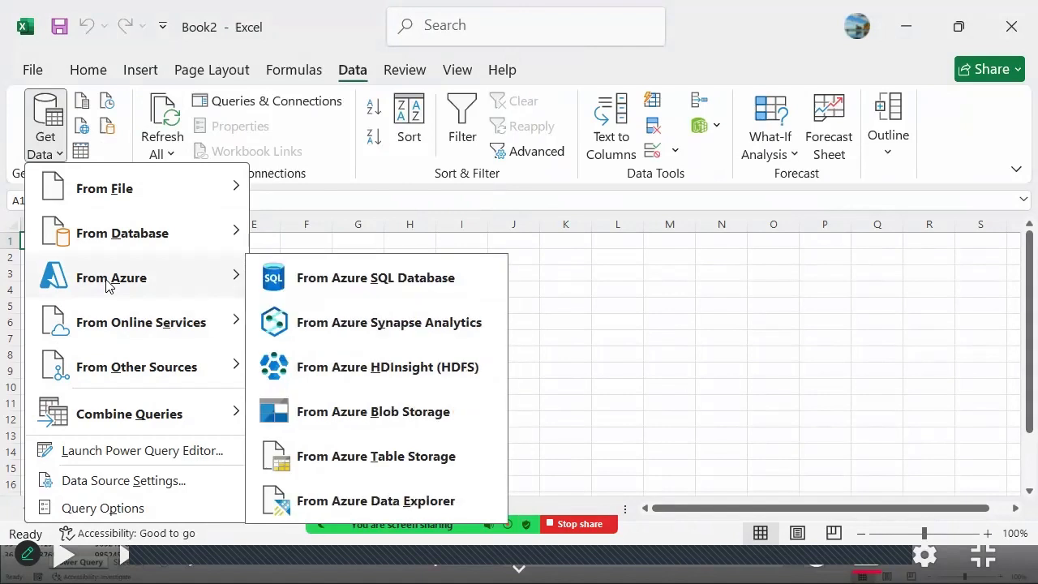
pyautogui.moveTo(119, 191)
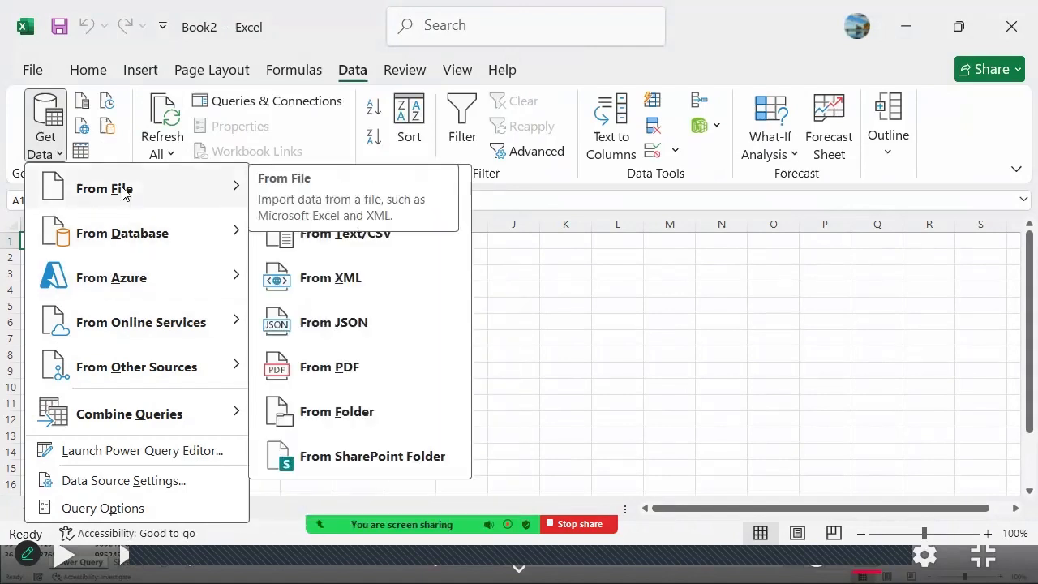
pyautogui.click(351, 382)
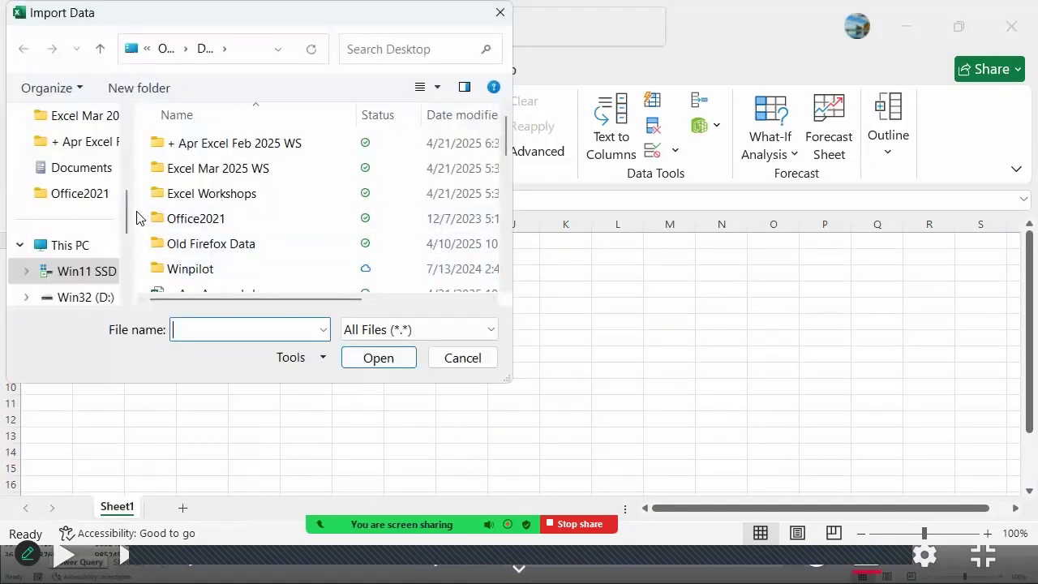
# - Choose + Apr CC.pdf from the Desktop folder as the file to import
pyautogui.moveTo(126, 206); pyautogui.dragTo(141, 162)
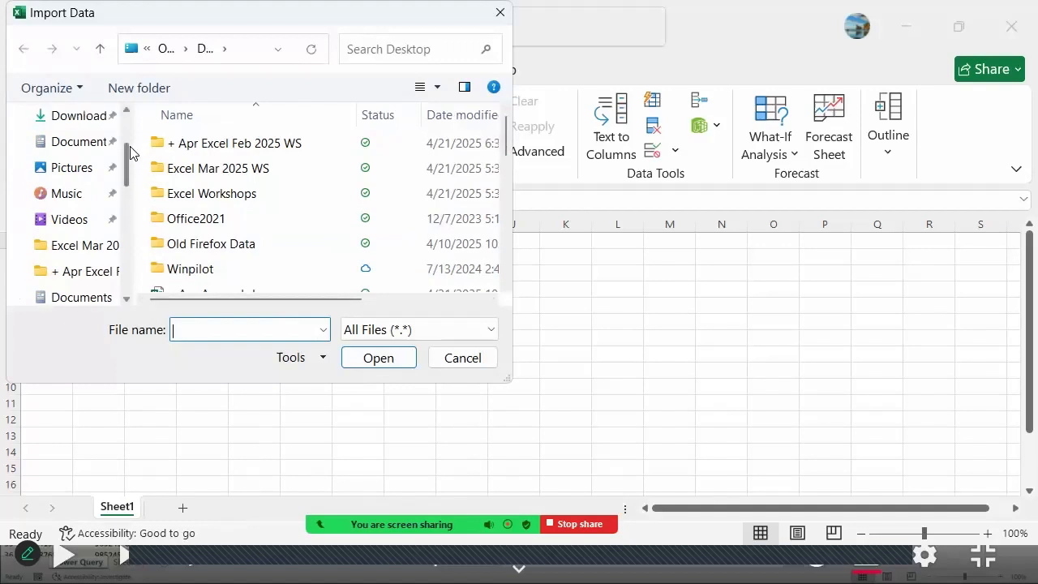
pyautogui.moveTo(127, 156); pyautogui.dragTo(128, 144)
pyautogui.click(71, 154)
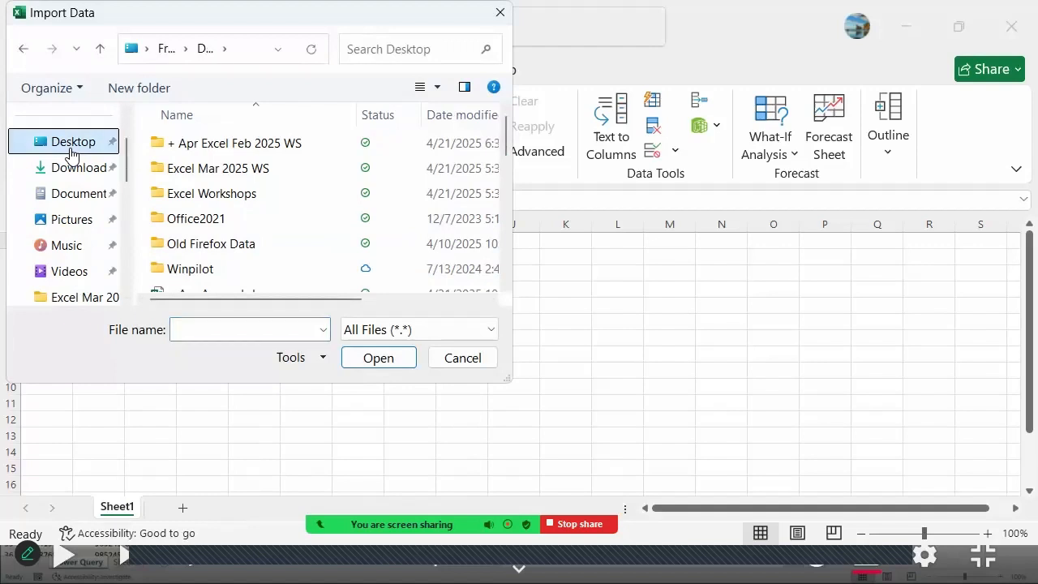
pyautogui.scroll(-2, 301, 209)
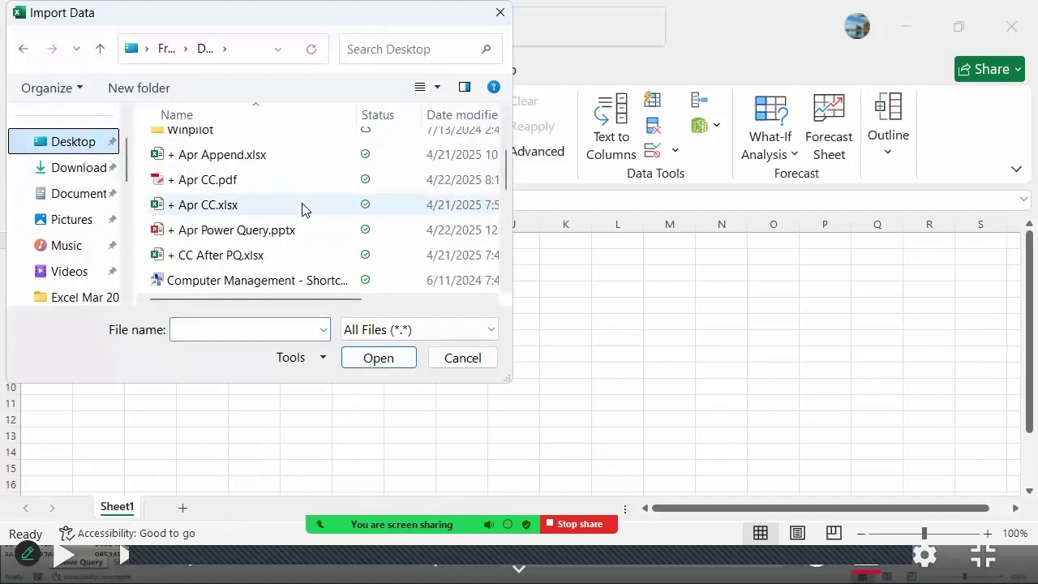
pyautogui.click(202, 180)
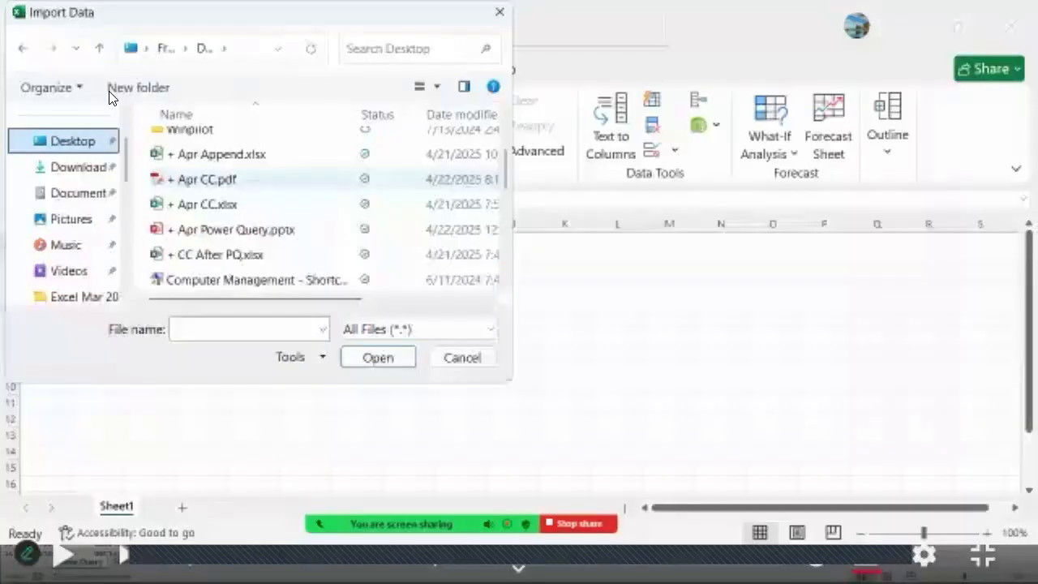
pyautogui.doubleClick(192, 186)
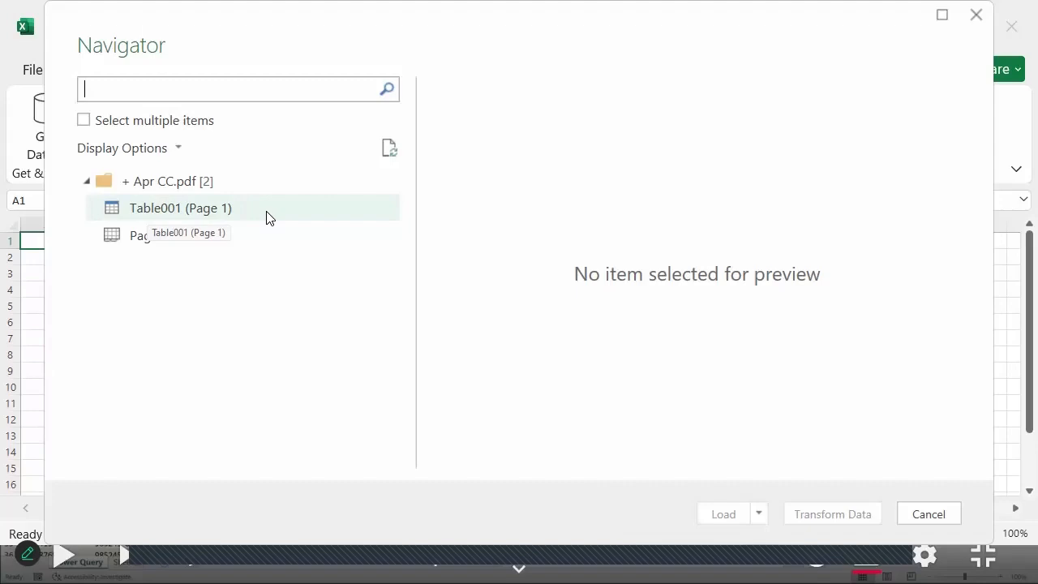
# - Open Table001 (Page 1) for transforming in the Power Query Editor, with the Query Settings pane narrowed and the window maximized
pyautogui.click(165, 214)
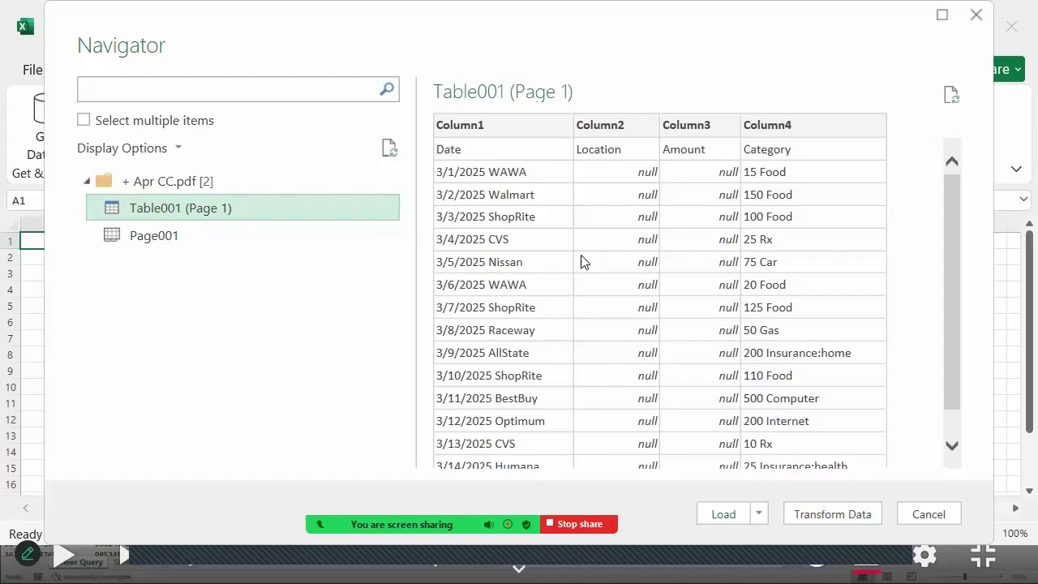
pyautogui.click(809, 516)
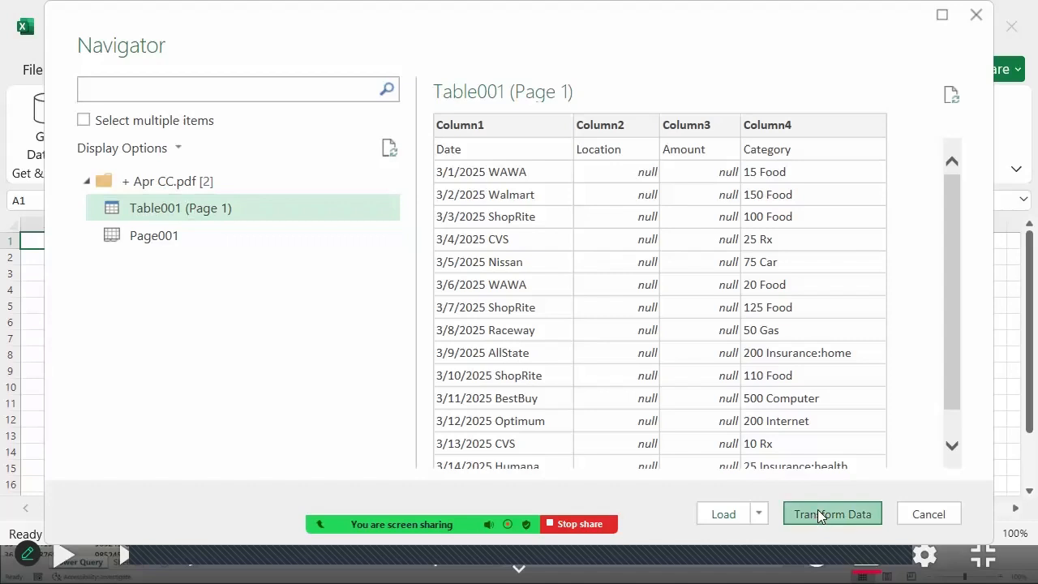
pyautogui.click(820, 516)
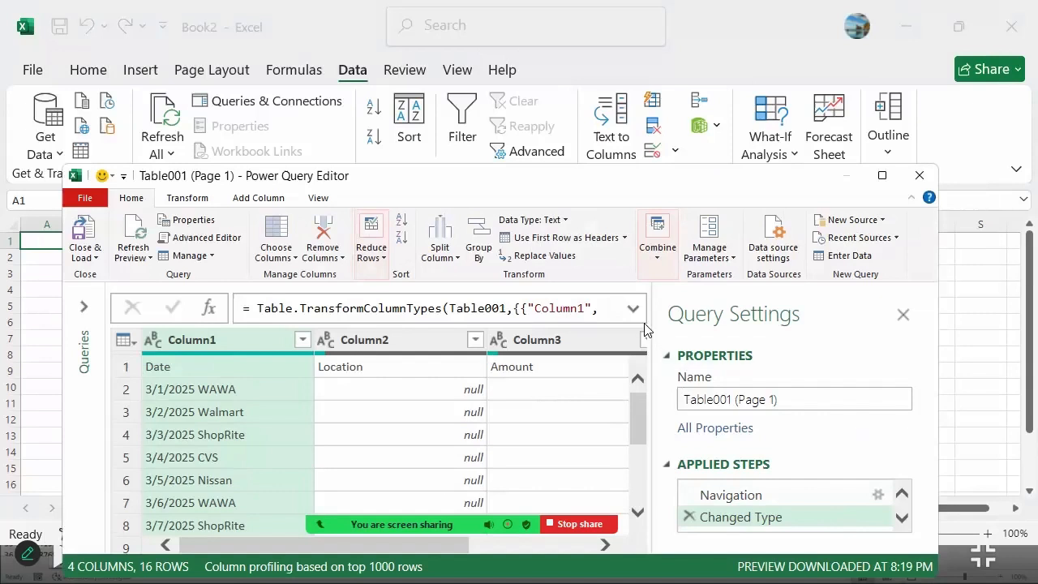
pyautogui.moveTo(663, 318); pyautogui.dragTo(777, 318)
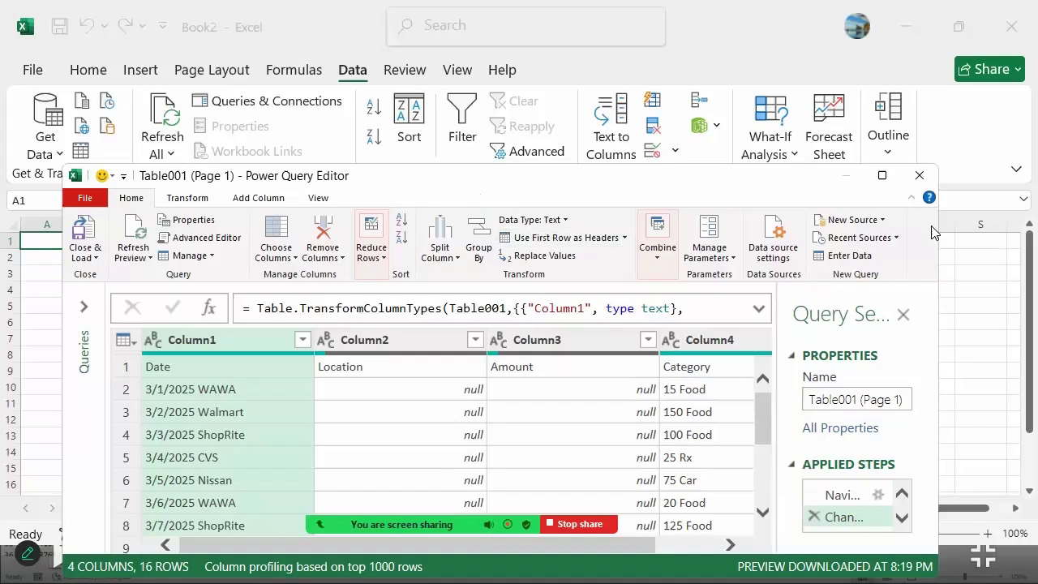
pyautogui.click(882, 175)
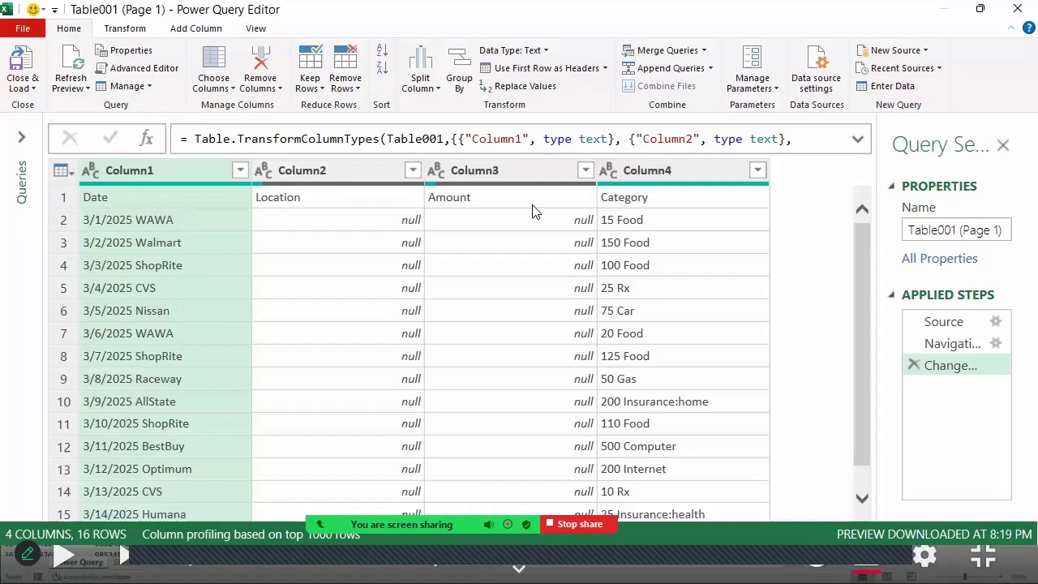
# - Try using the first row as column headers, and delete the applied steps this adds
pyautogui.click(89, 200)
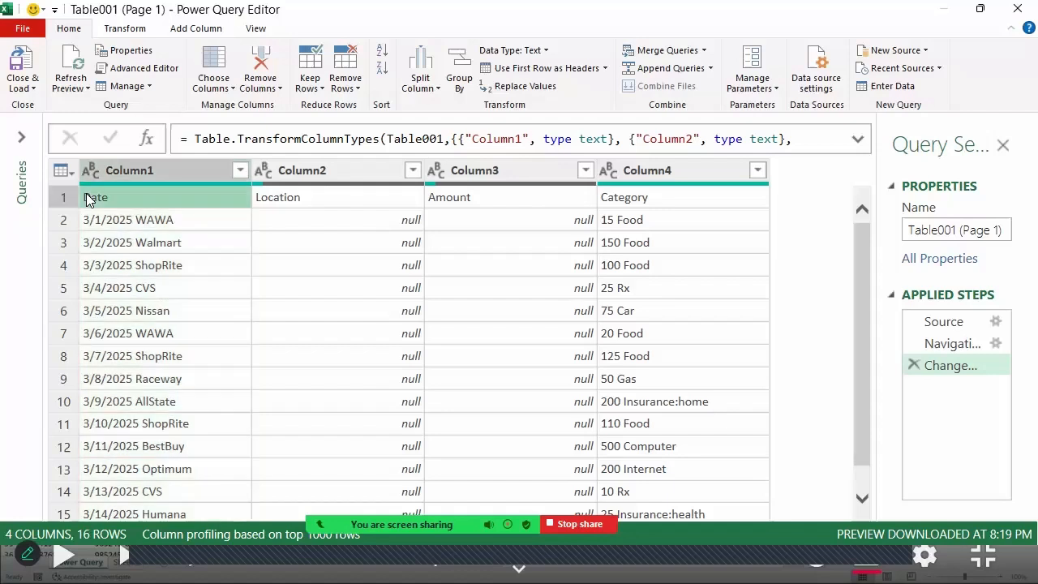
pyautogui.rightClick(90, 200)
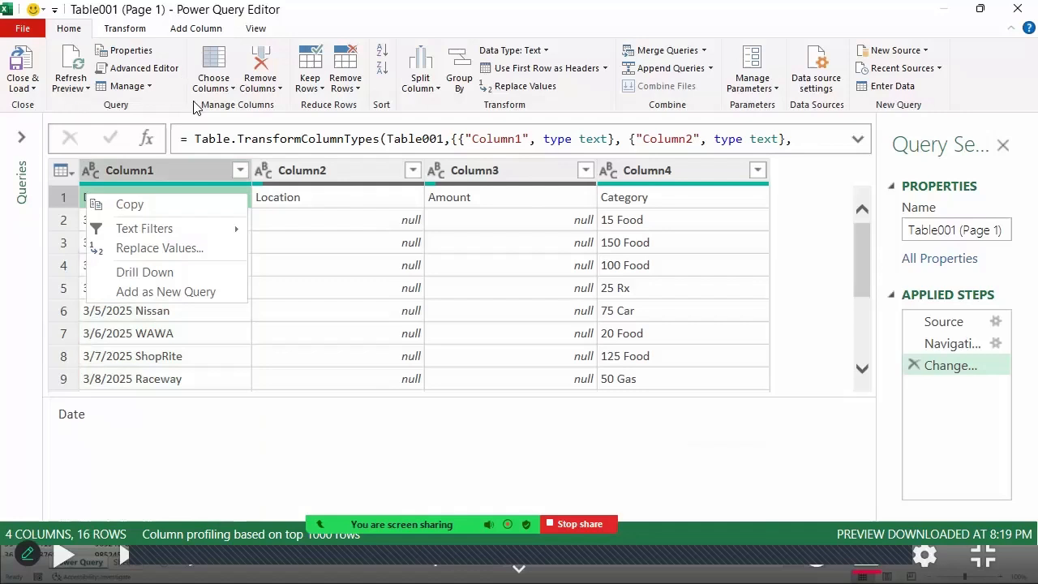
pyautogui.press('Escape')
pyautogui.click(535, 72)
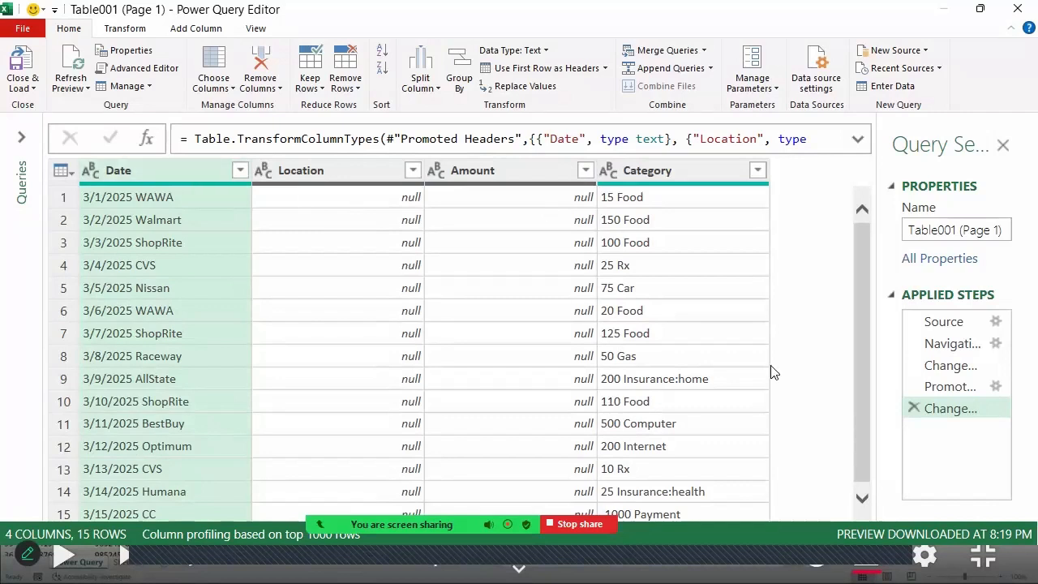
pyautogui.click(914, 408)
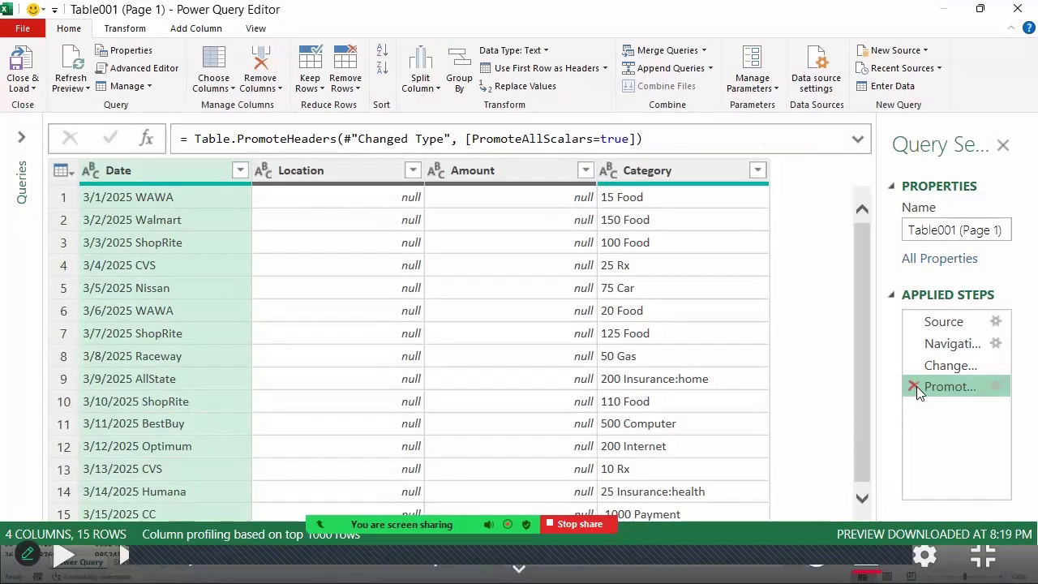
pyautogui.click(913, 386)
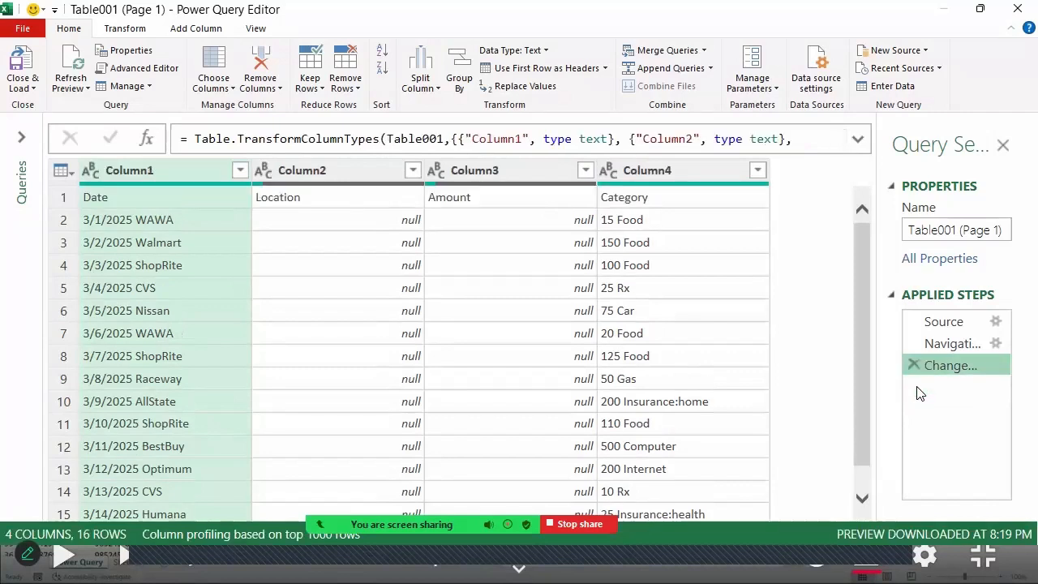
# - Remove the empty Column2 and Column3 from the query and select the 3/1/2025 WAWA cell in Column1
pyautogui.rightClick(314, 176)
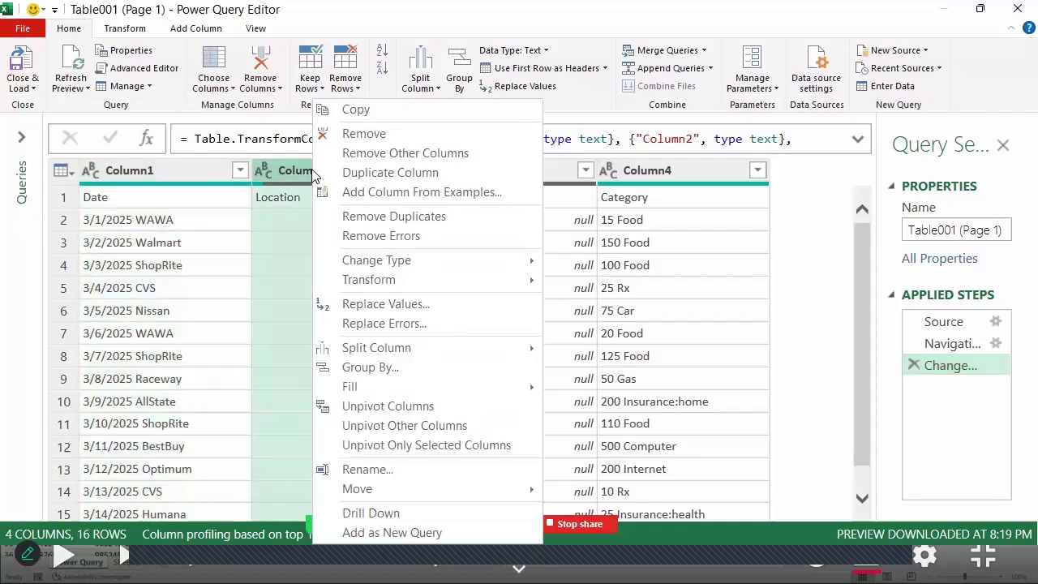
pyautogui.click(373, 133)
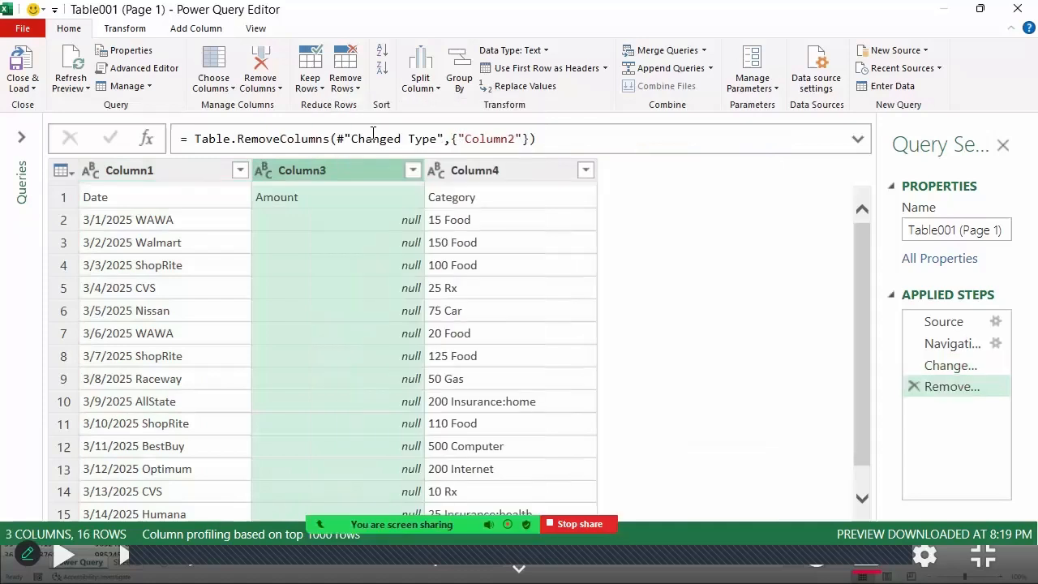
pyautogui.rightClick(306, 174)
pyautogui.click(360, 136)
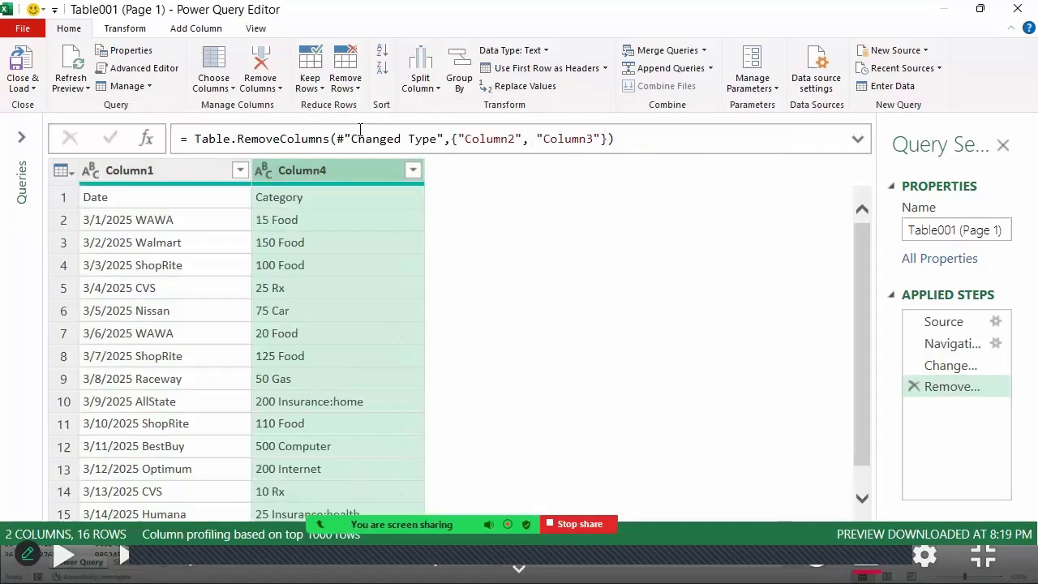
pyautogui.click(148, 224)
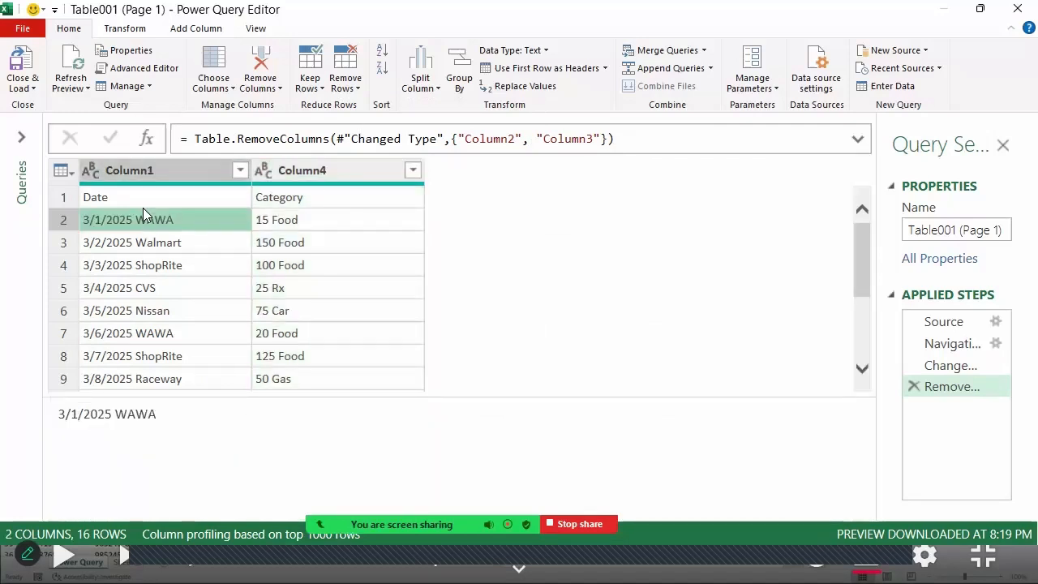
# - Filter the Date entry out of Column1 to drop the old header row from the query
pyautogui.rightClick(95, 202)
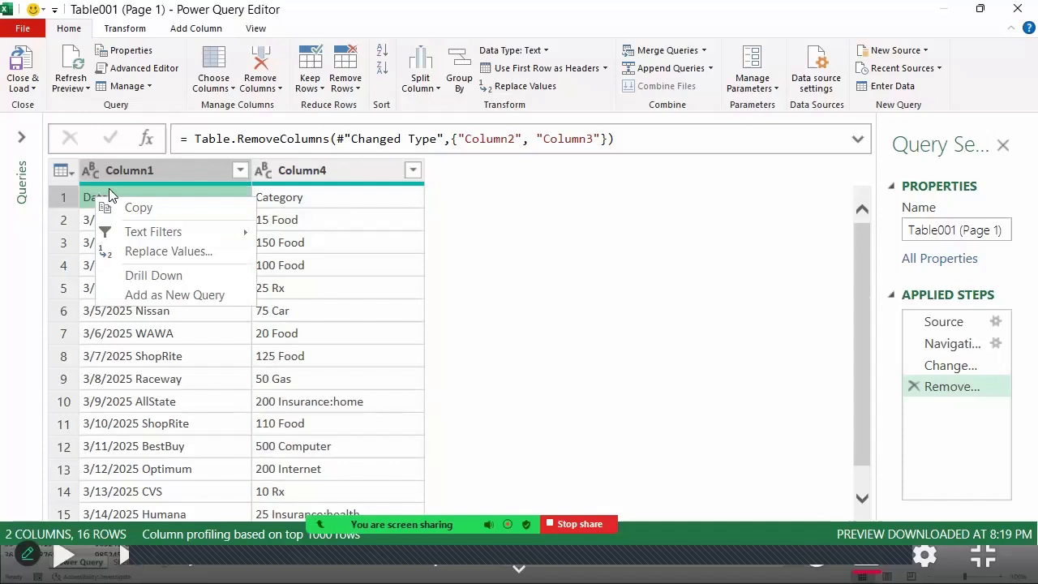
pyautogui.click(240, 169)
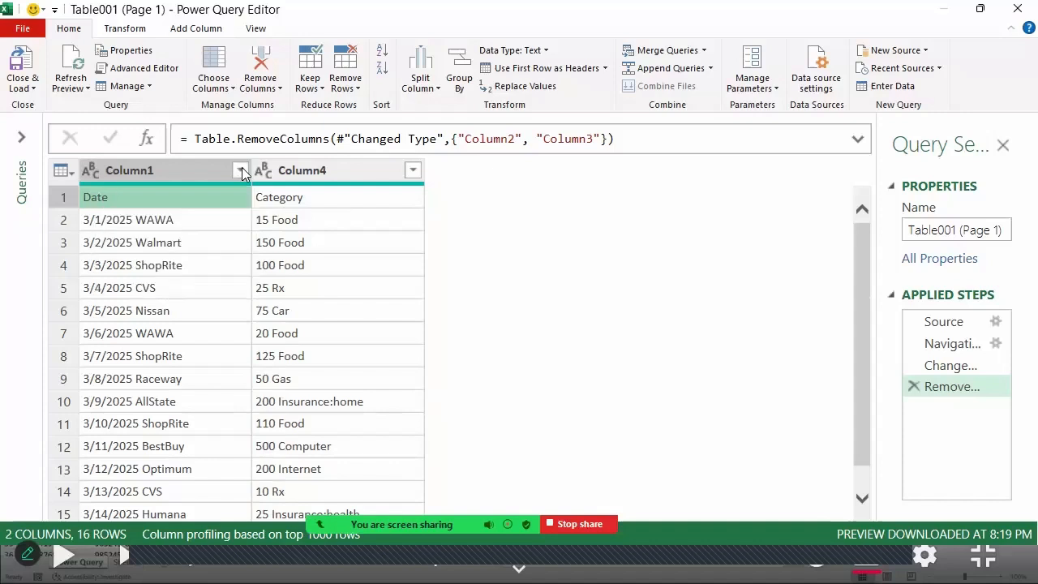
pyautogui.click(240, 170)
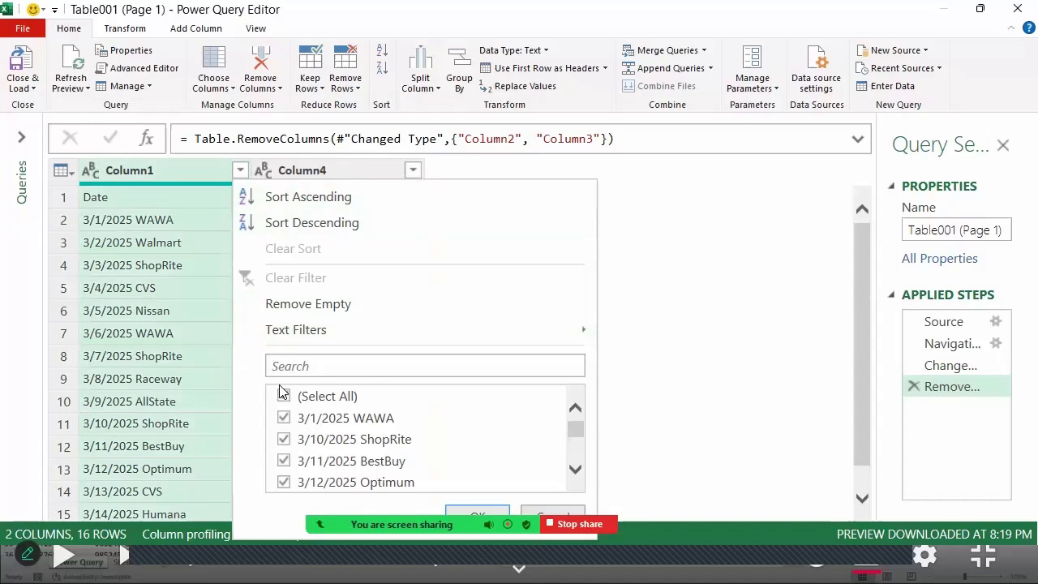
pyautogui.scroll(-3, 283, 414)
pyautogui.scroll(-3, 283, 413)
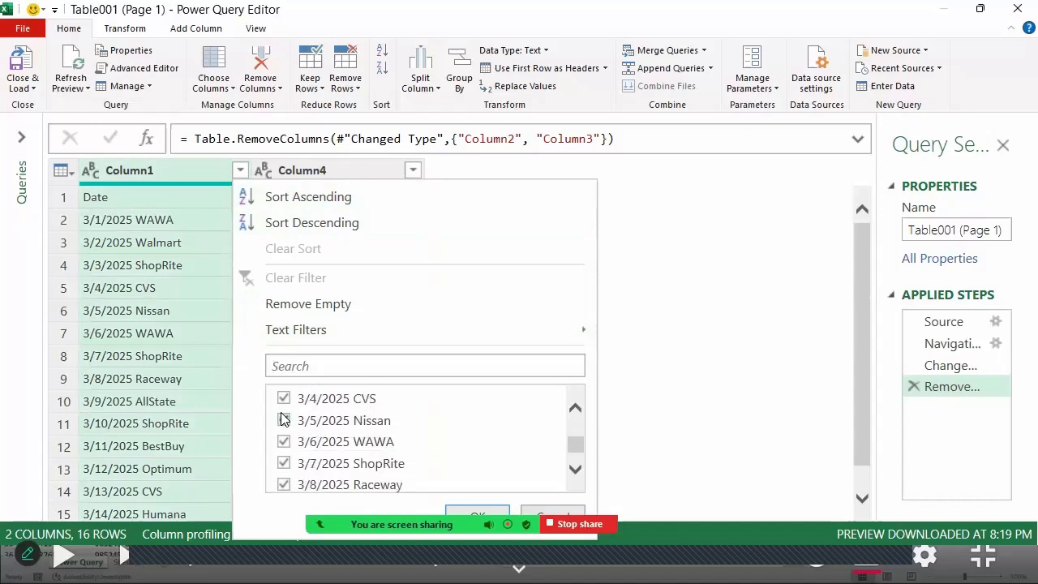
pyautogui.click(284, 483)
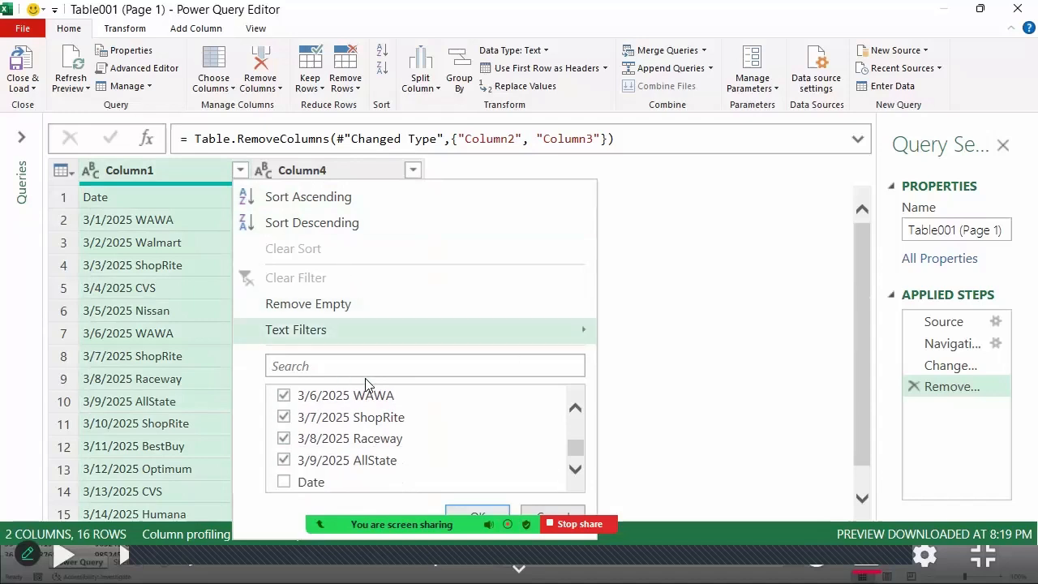
pyautogui.click(484, 512)
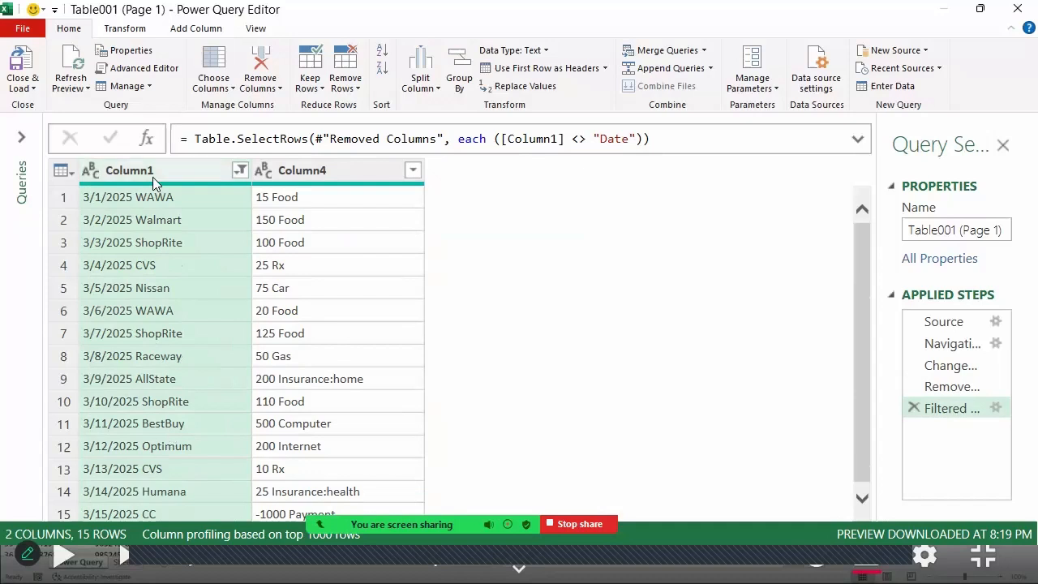
# - Split Column1 by the Space delimiter at each occurrence to separate the dates from the store names
pyautogui.rightClick(142, 196)
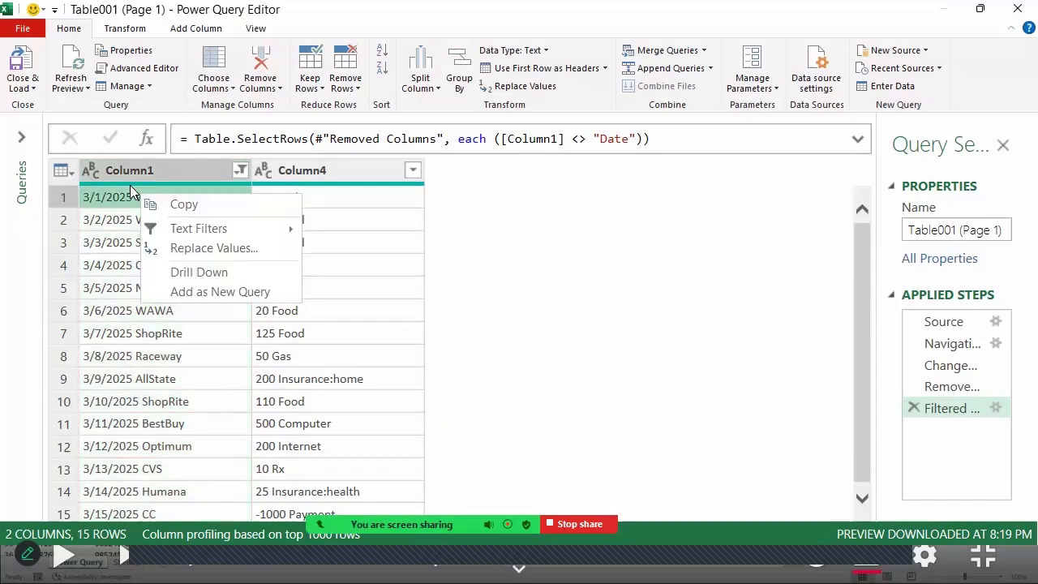
pyautogui.click(127, 178)
pyautogui.rightClick(125, 172)
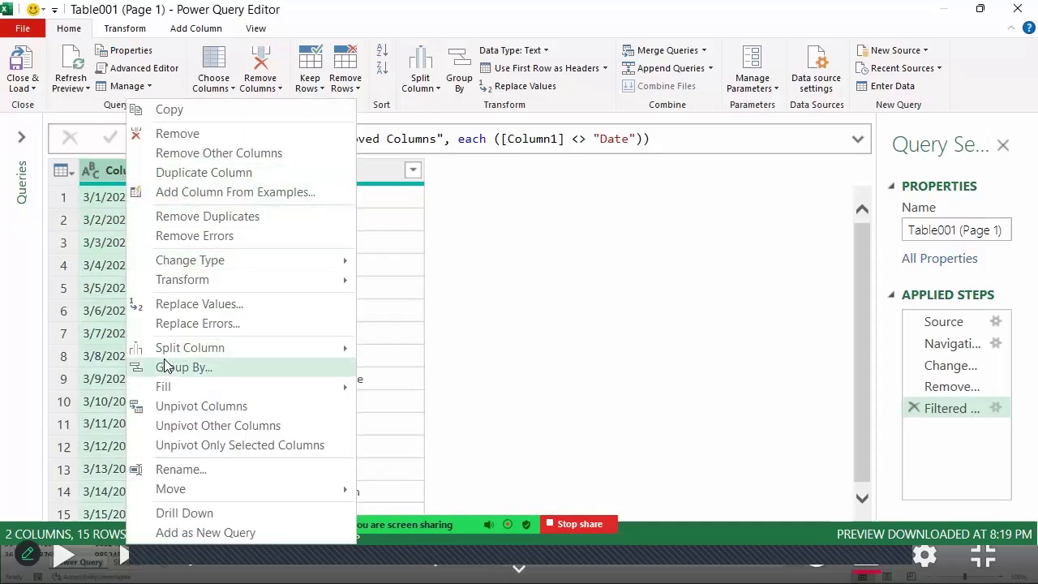
pyautogui.moveTo(173, 351)
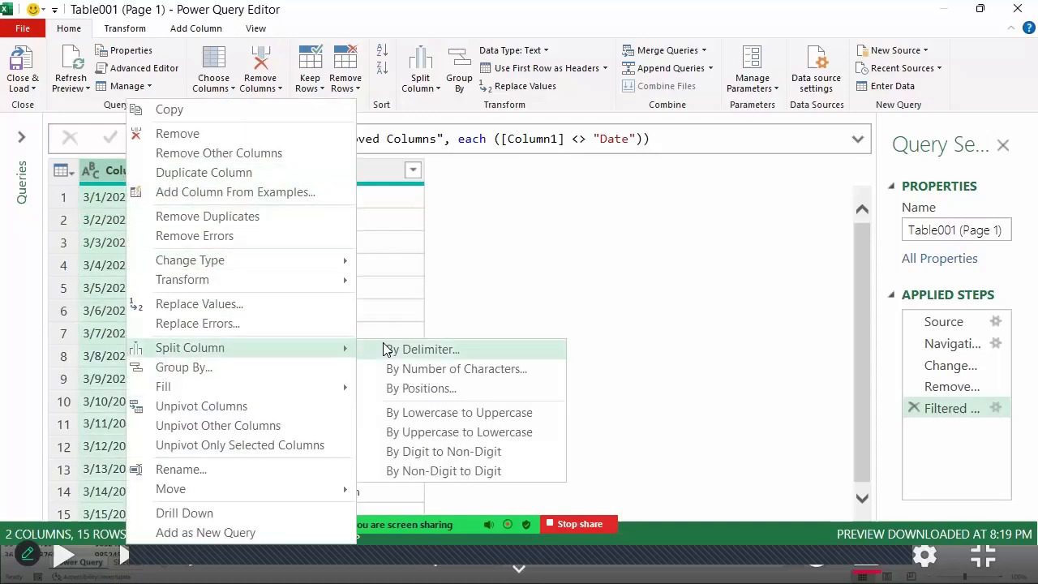
pyautogui.click(452, 354)
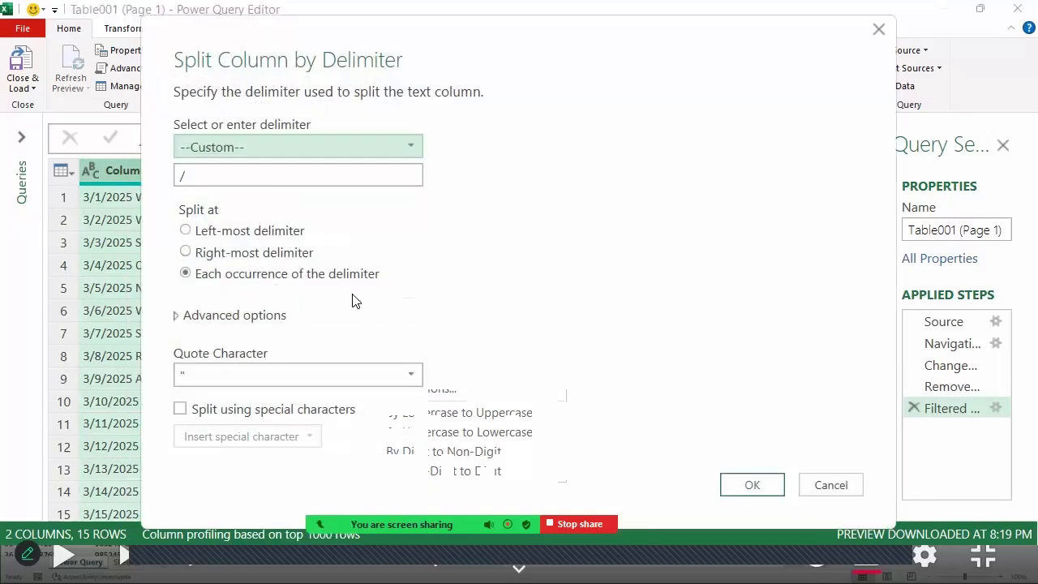
pyautogui.click(412, 146)
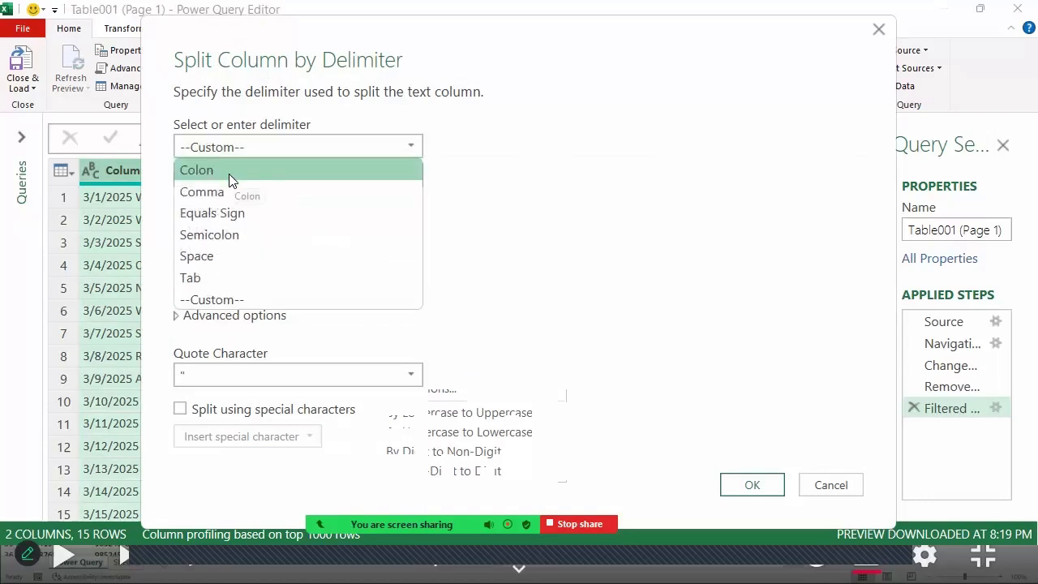
pyautogui.click(209, 258)
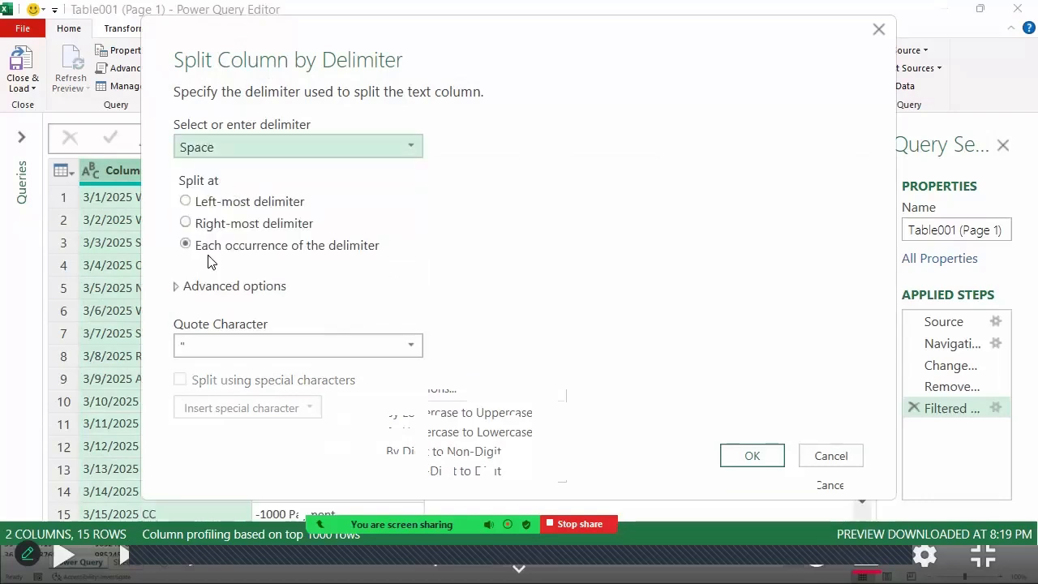
pyautogui.click(751, 457)
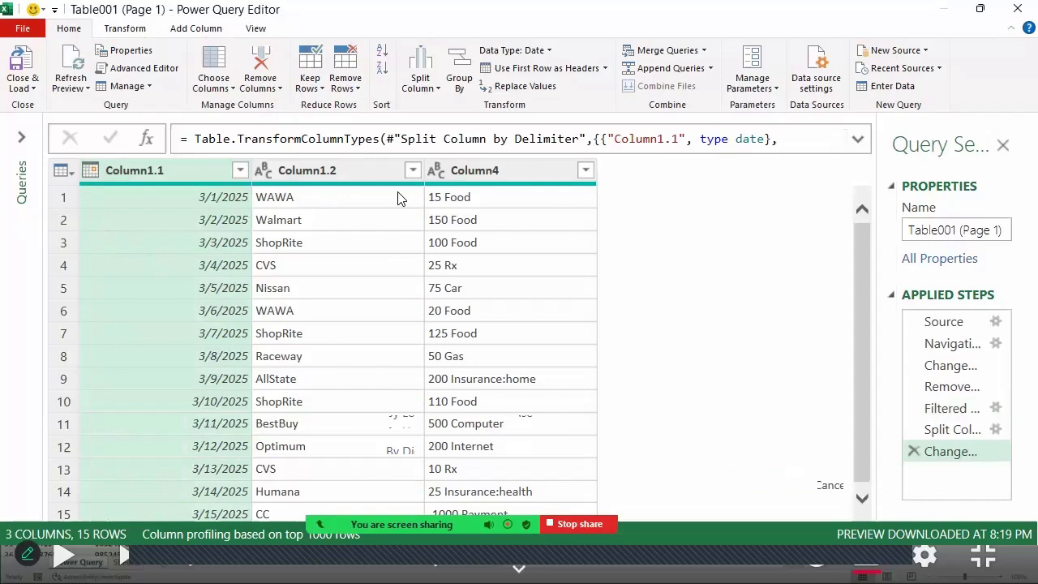
# - Split Column4 by the Space delimiter at each occurrence to separate the amounts from the categories
pyautogui.rightClick(474, 173)
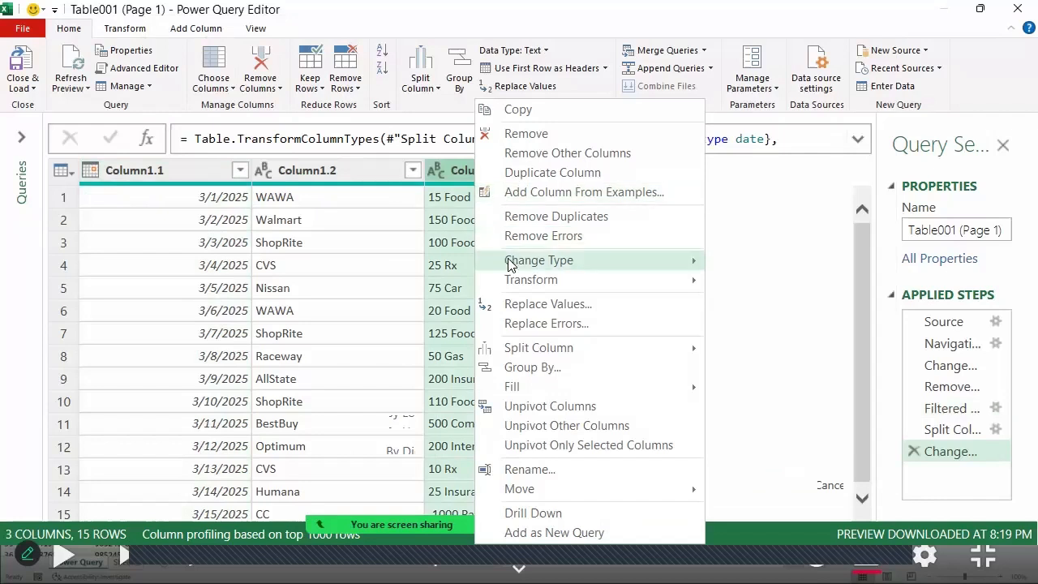
pyautogui.moveTo(525, 351)
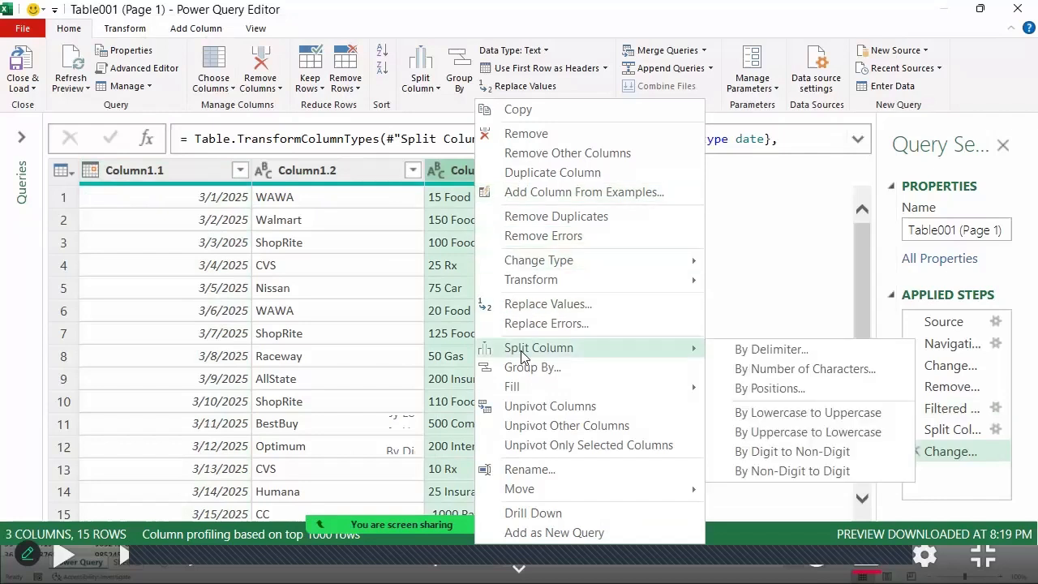
pyautogui.click(802, 356)
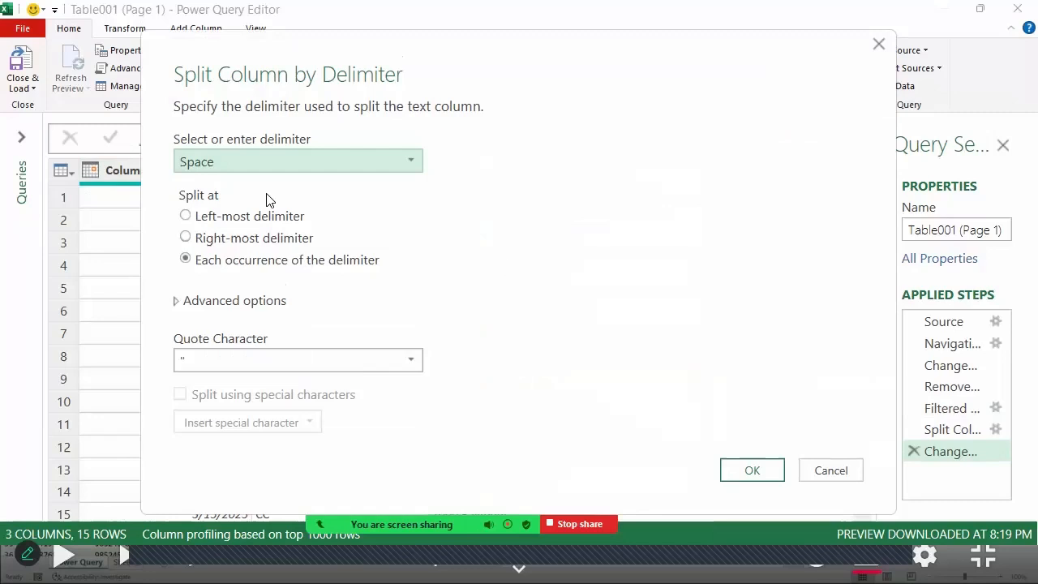
pyautogui.click(751, 472)
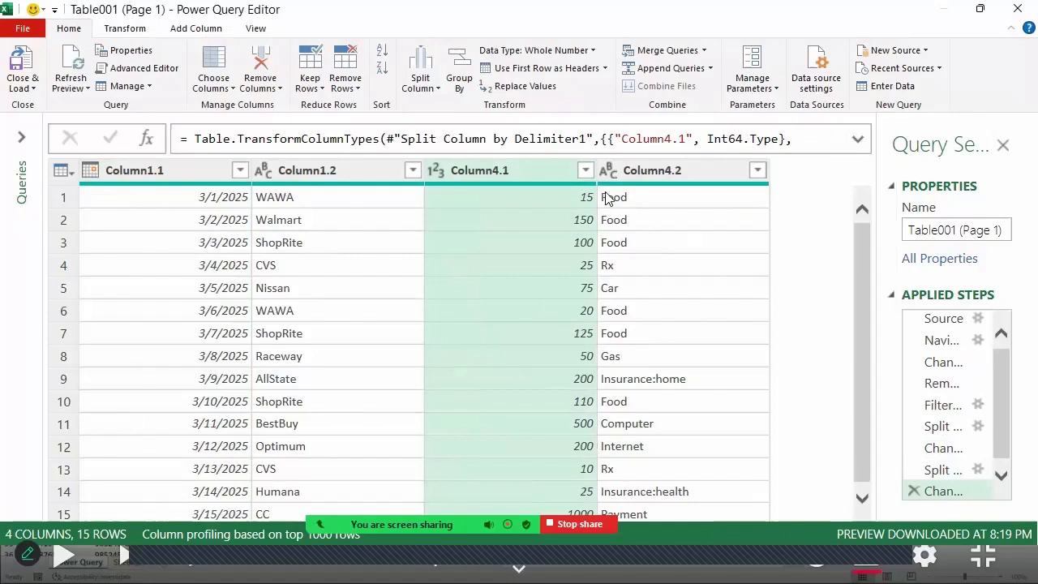
# - Rename Column1.1, Column1.2, Column4.1 and Column4.2 as Date, Loc, Amt and Cat
pyautogui.doubleClick(177, 171)
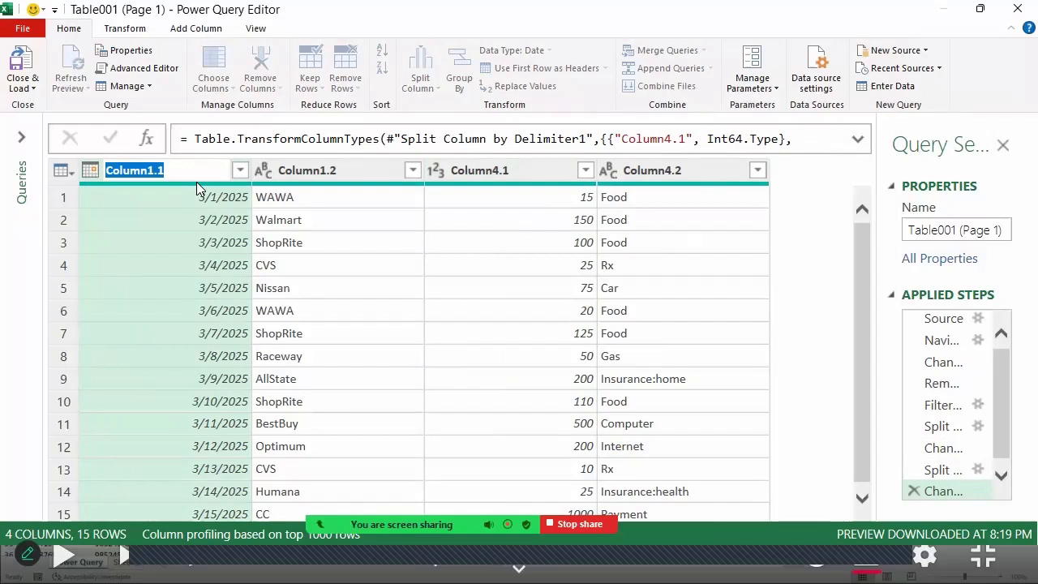
pyautogui.write('Date')
pyautogui.press('Return')
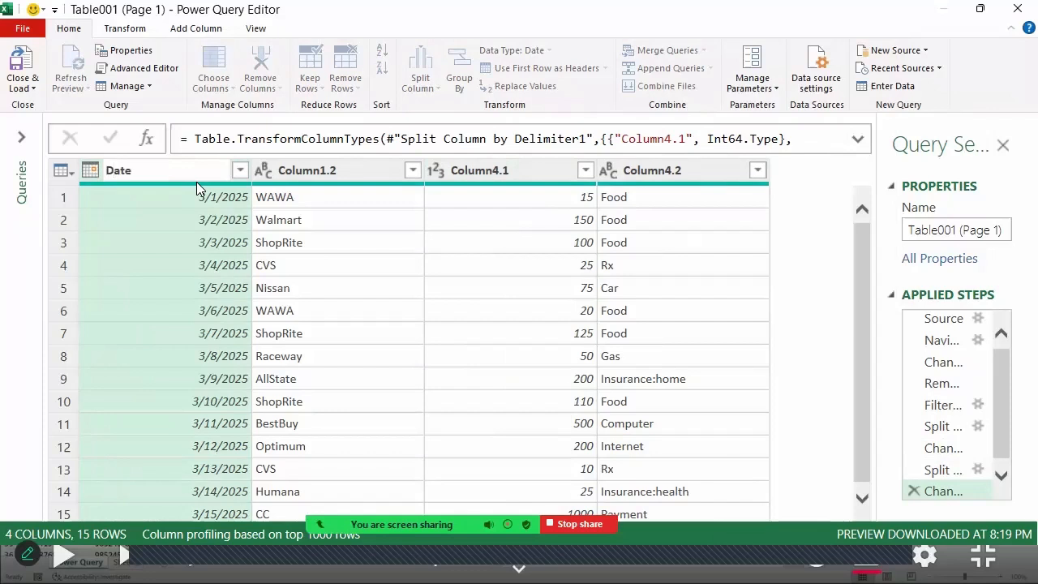
pyautogui.doubleClick(279, 168)
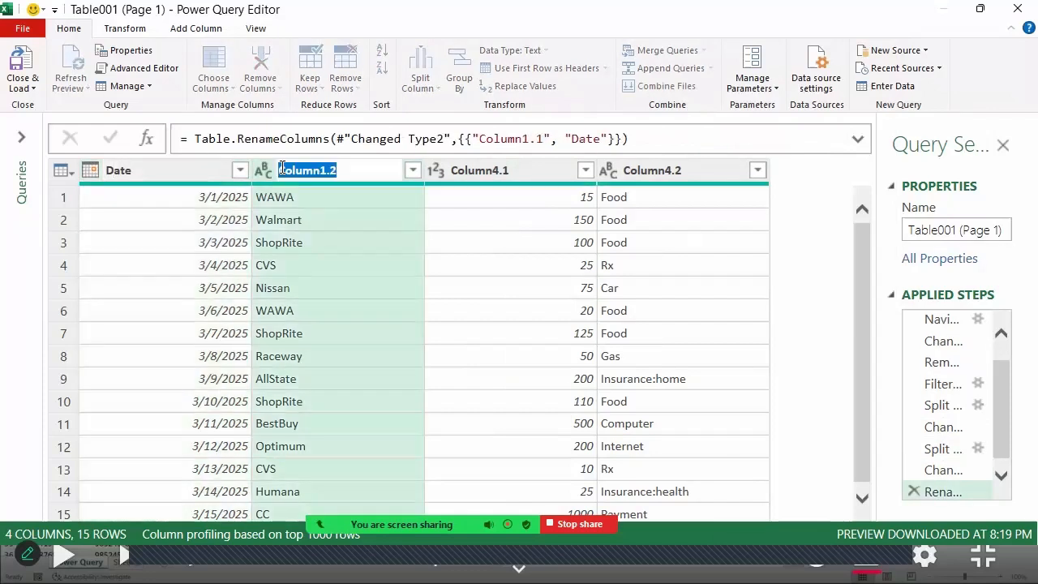
pyautogui.write('Loc')
pyautogui.doubleClick(477, 170)
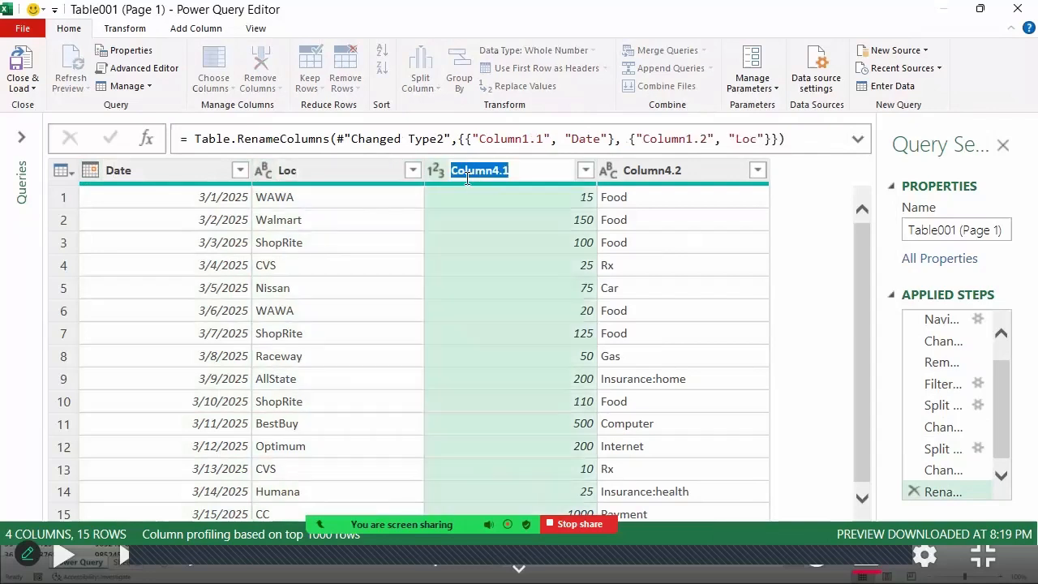
pyautogui.write('Amt')
pyautogui.doubleClick(637, 170)
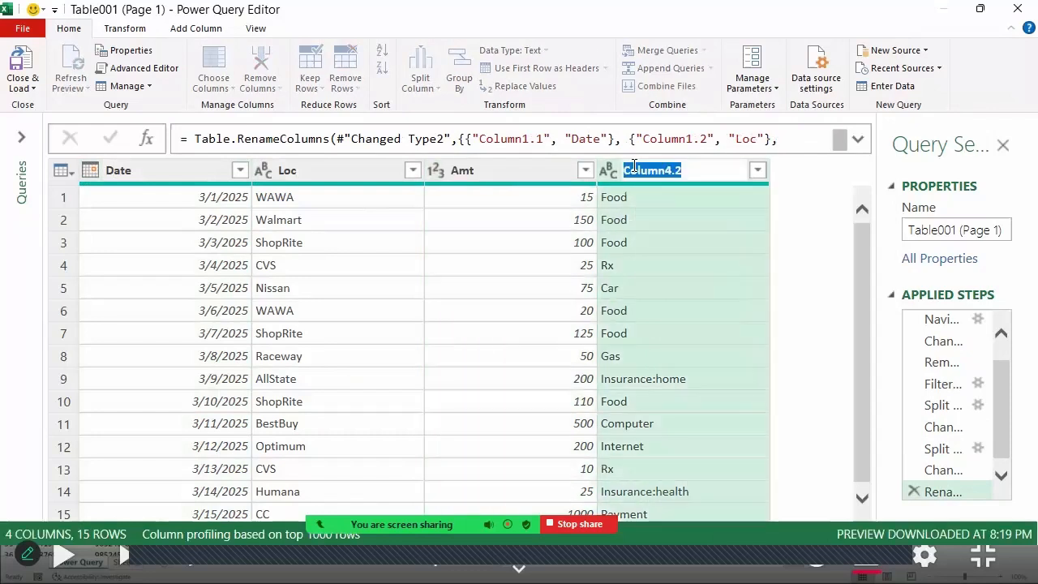
pyautogui.write('Ca')
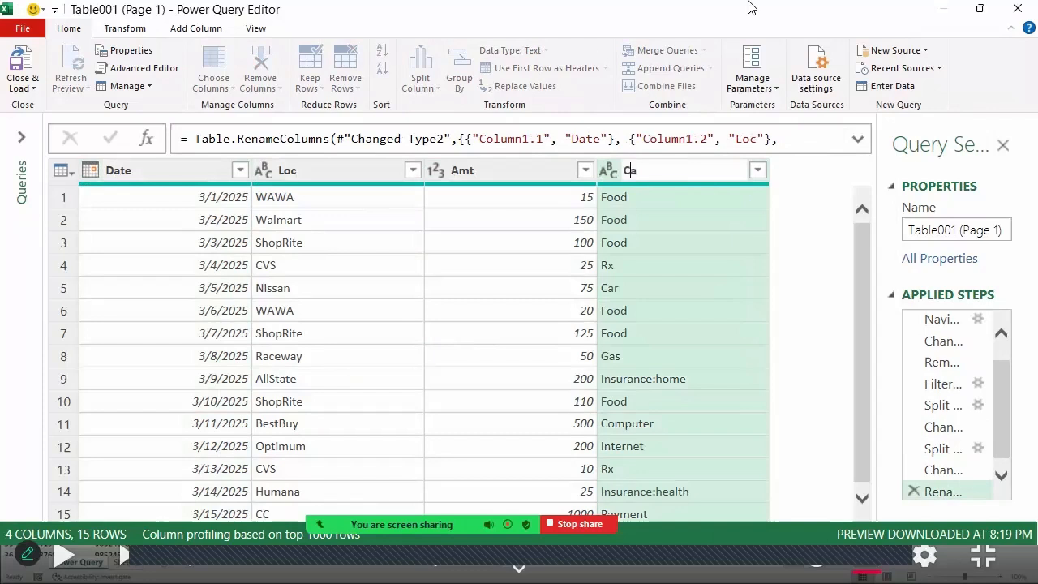
pyautogui.write('t')
pyautogui.press('Return')
# - Change the data type of the Amt column to Currency
pyautogui.rightClick(444, 180)
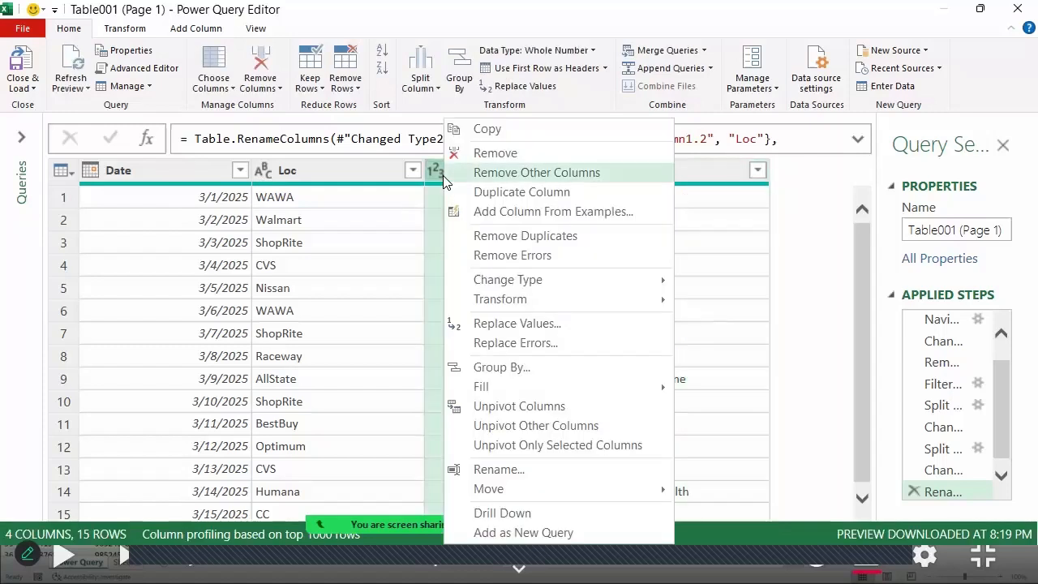
pyautogui.moveTo(521, 286)
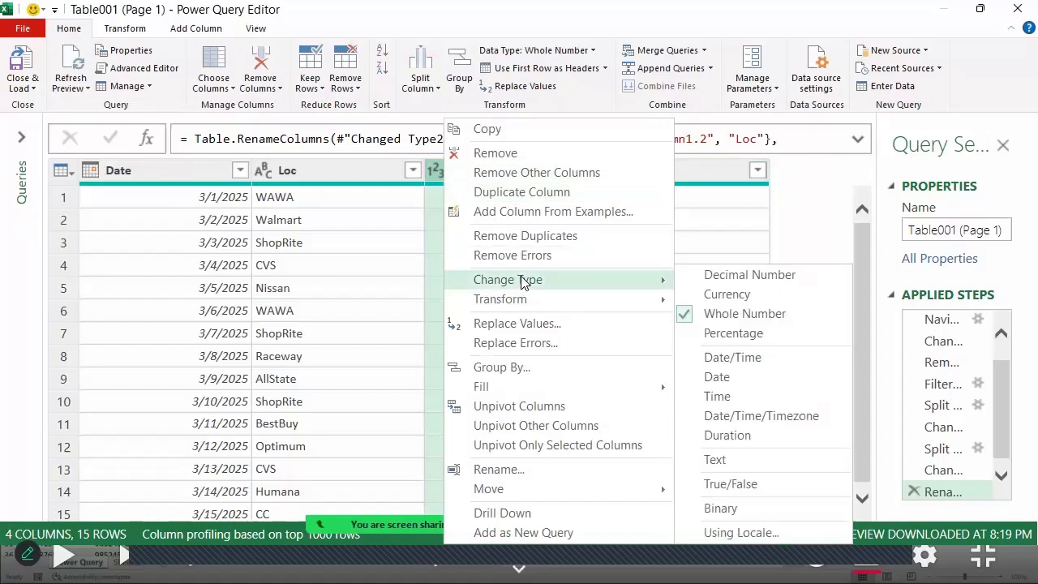
pyautogui.click(728, 295)
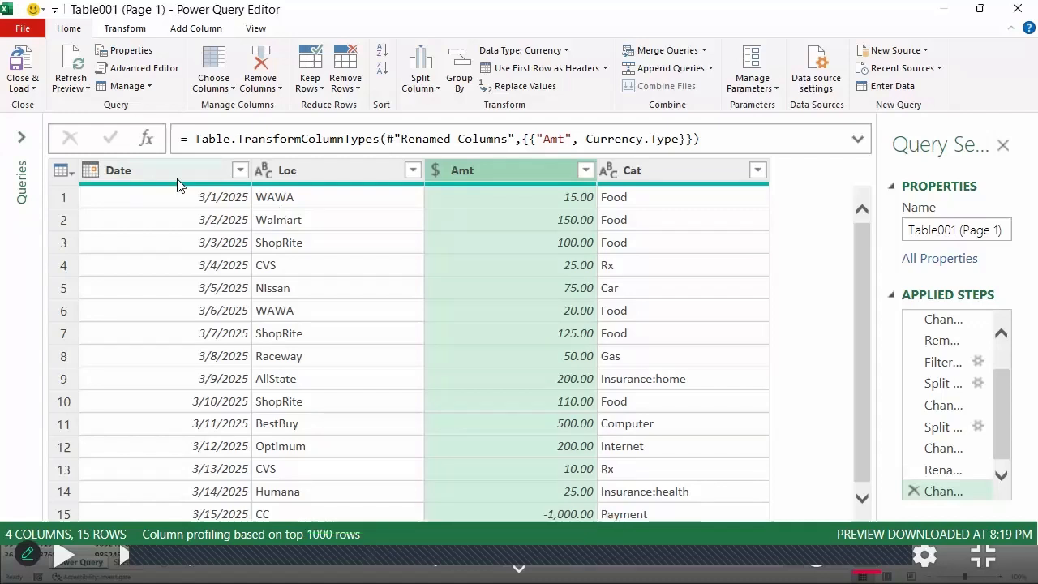
# - Close the Power Query Editor and load the cleaned query into the workbook as a table
pyautogui.scroll(-1, 255, 228)
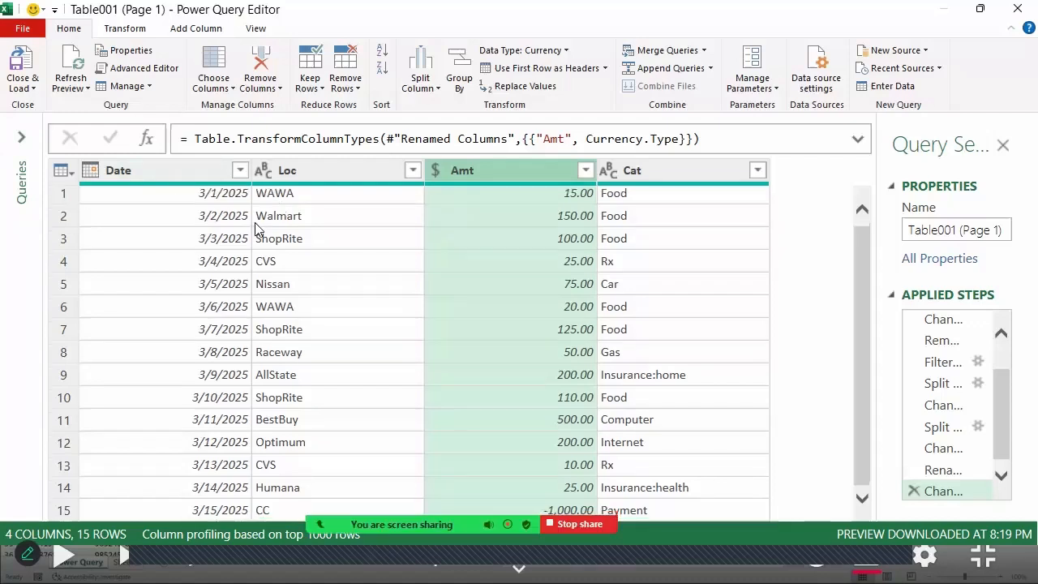
pyautogui.scroll(1, 258, 229)
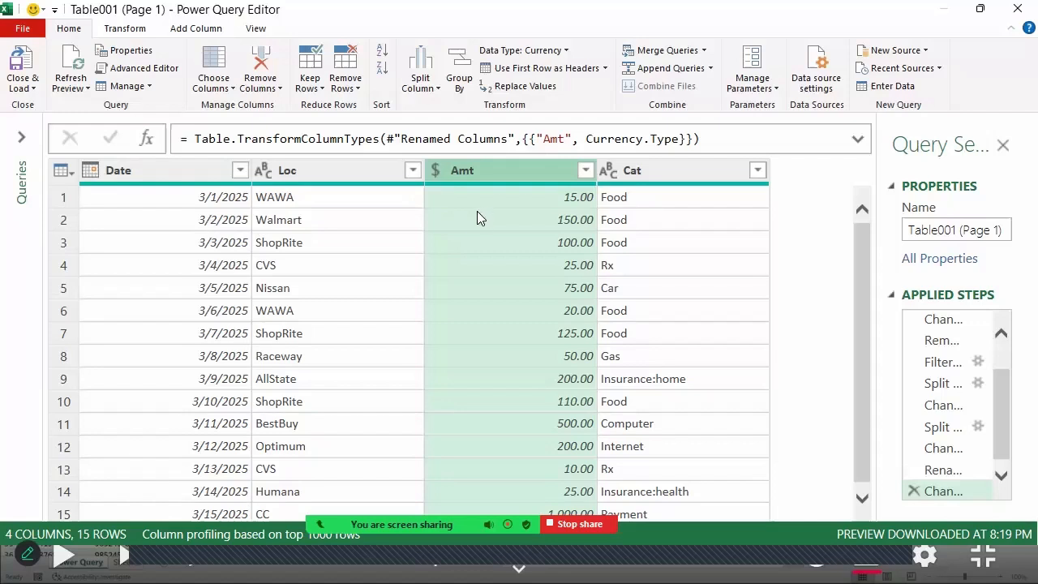
pyautogui.click(34, 87)
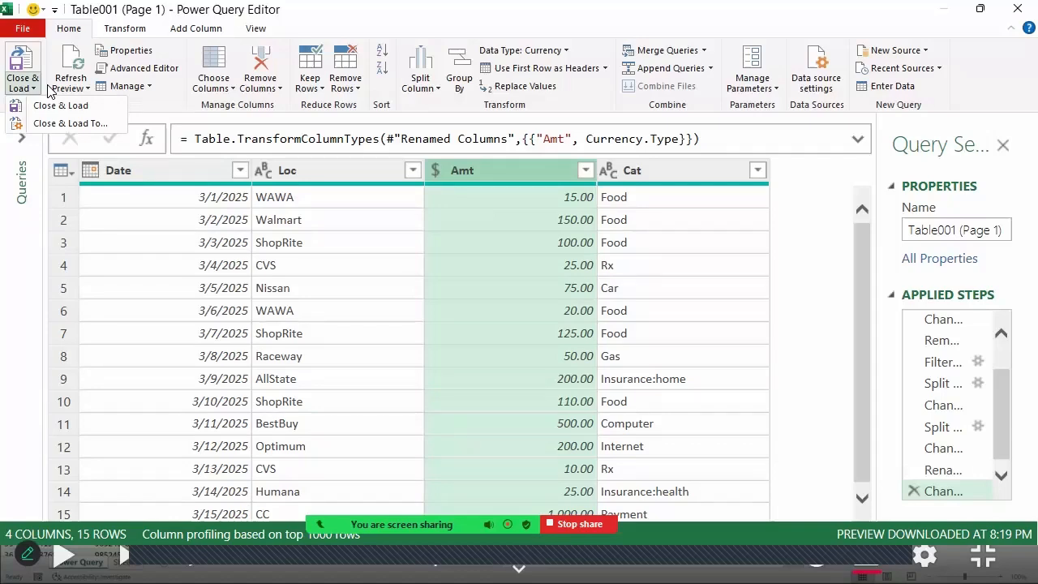
pyautogui.click(56, 105)
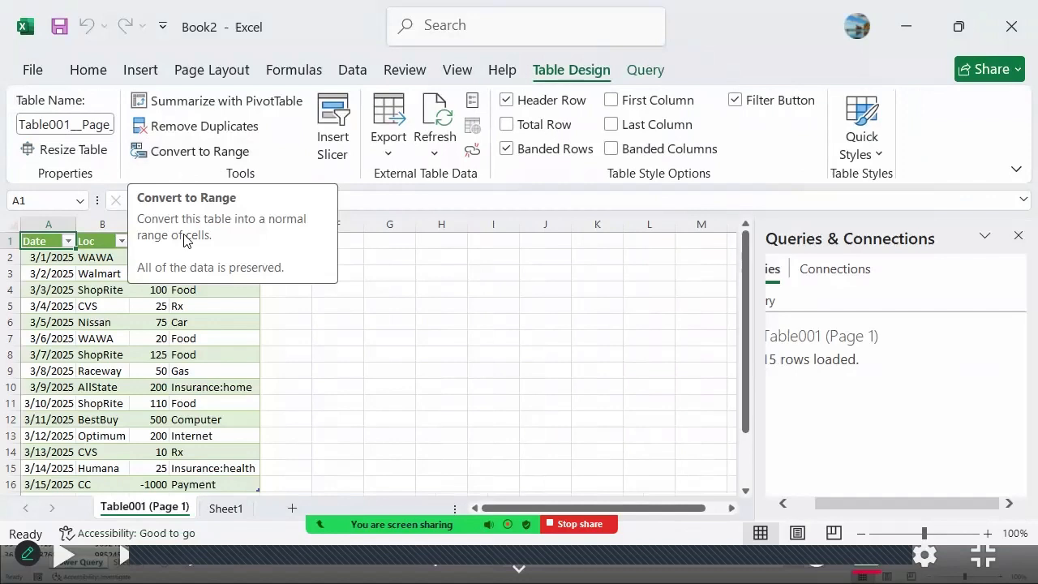
# - Add an AutoSum total for the Amt column in cell C17, directly below the loaded table
pyautogui.click(61, 255)
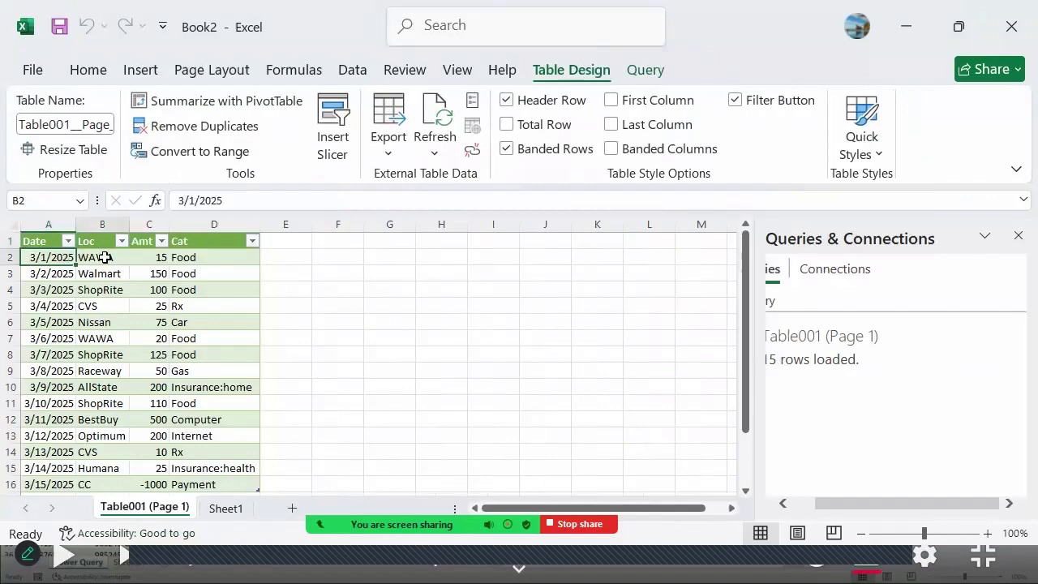
pyautogui.scroll(-3, 158, 271)
pyautogui.click(160, 354)
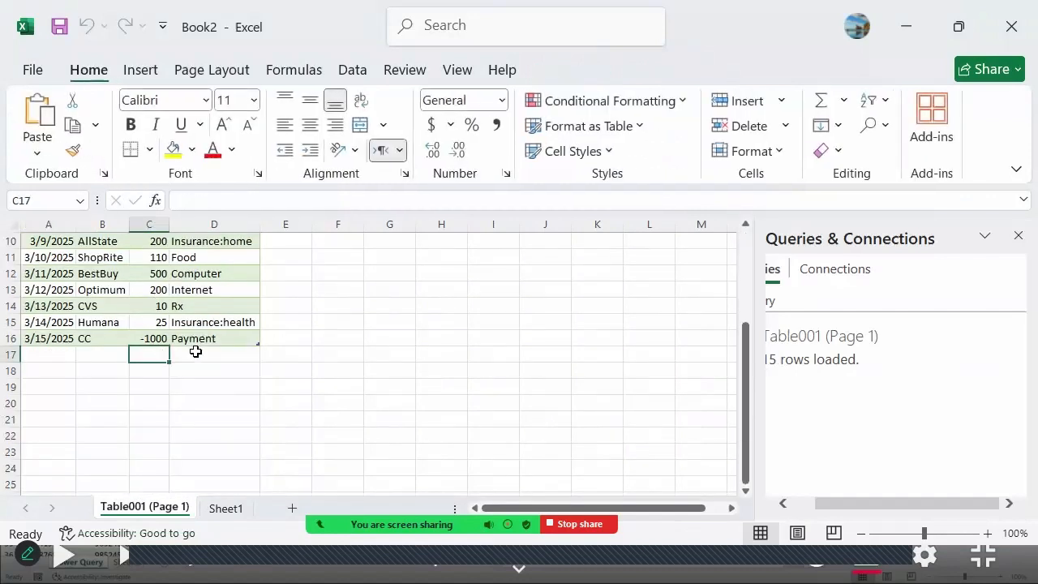
pyautogui.press('alt')
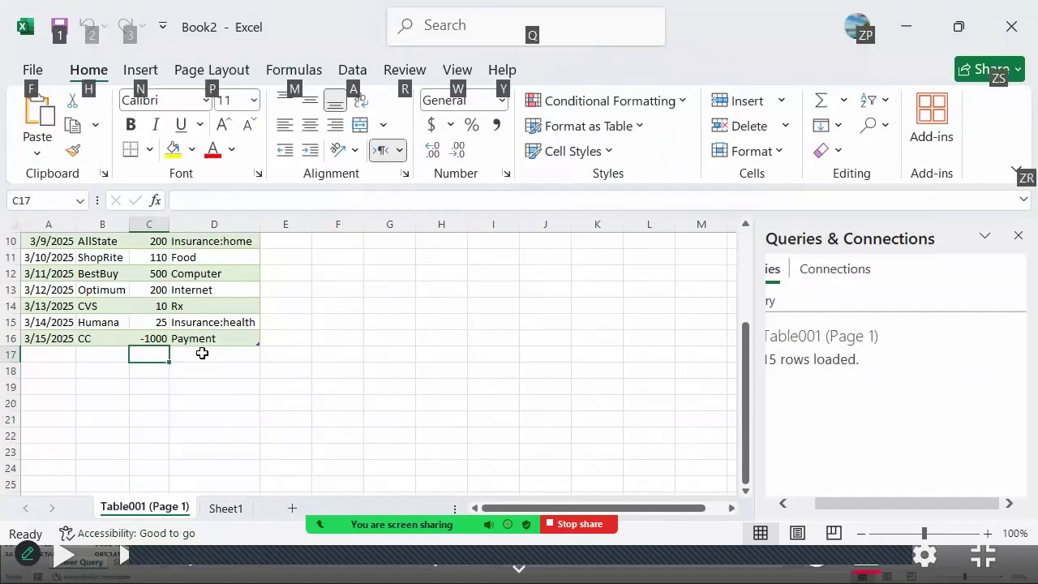
pyautogui.hotkey('alt', '=')
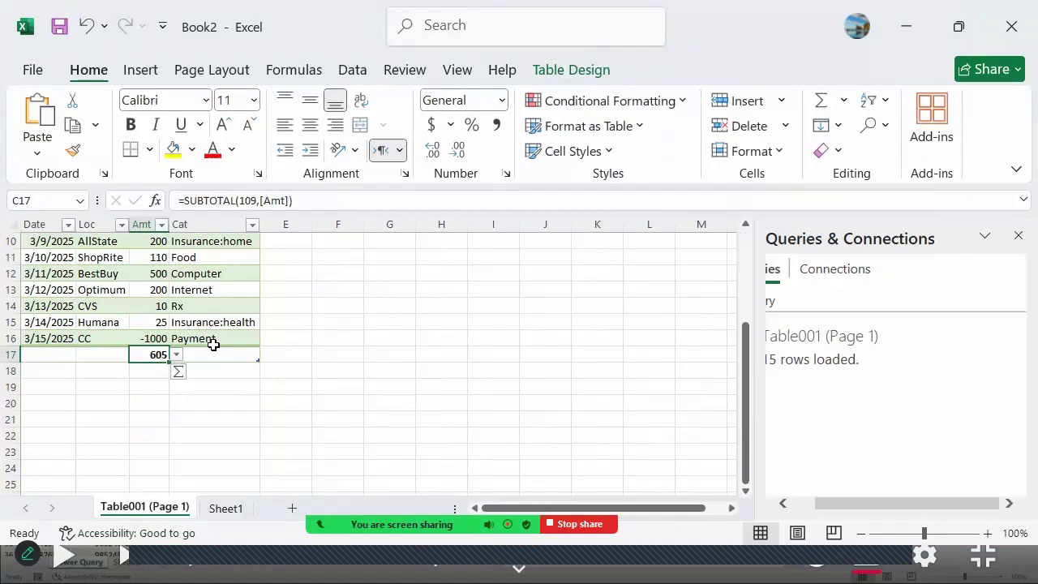
pyautogui.scroll(3, 167, 355)
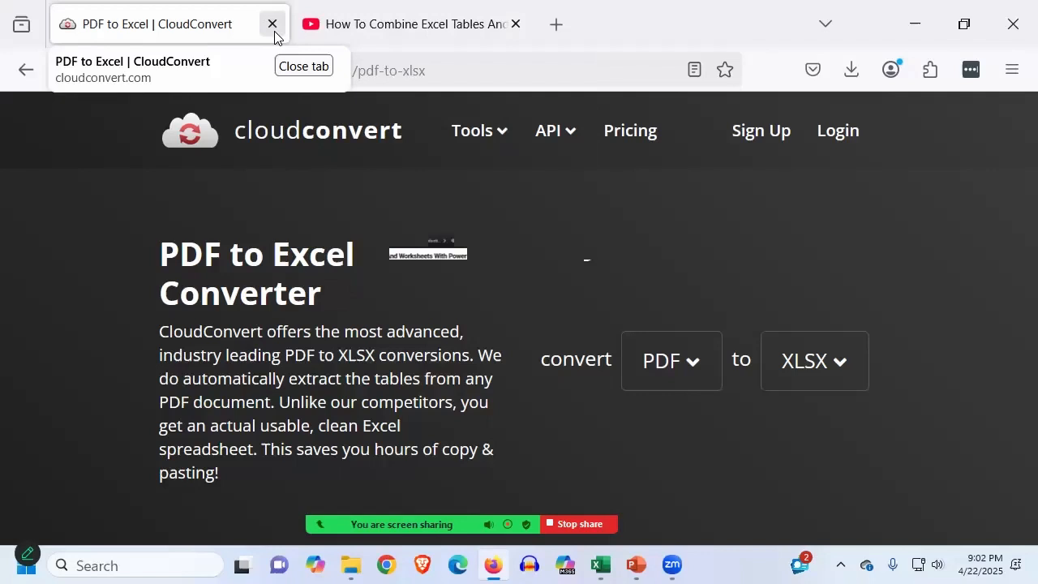
pyautogui.click(560, 523)
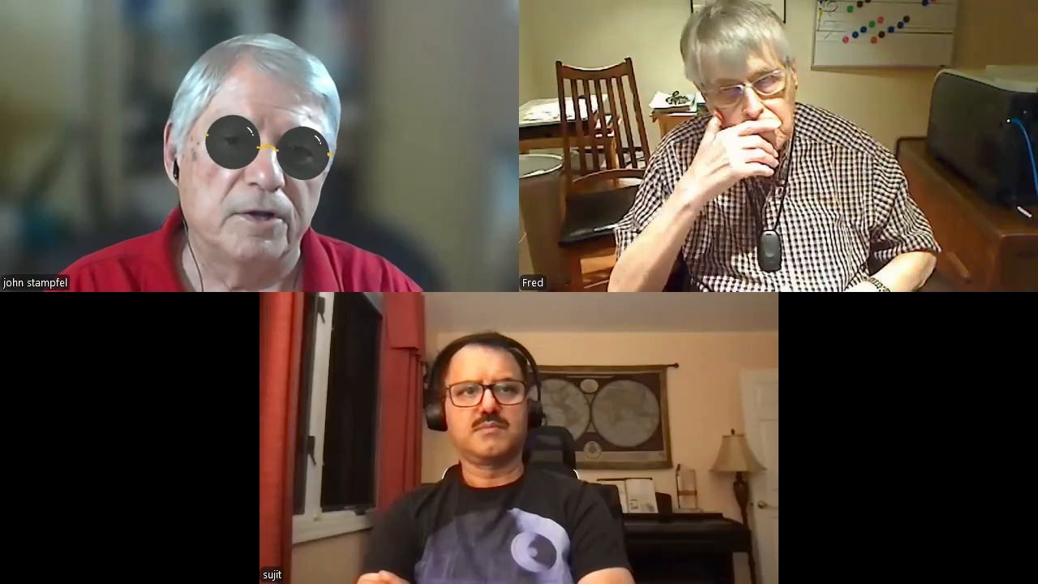